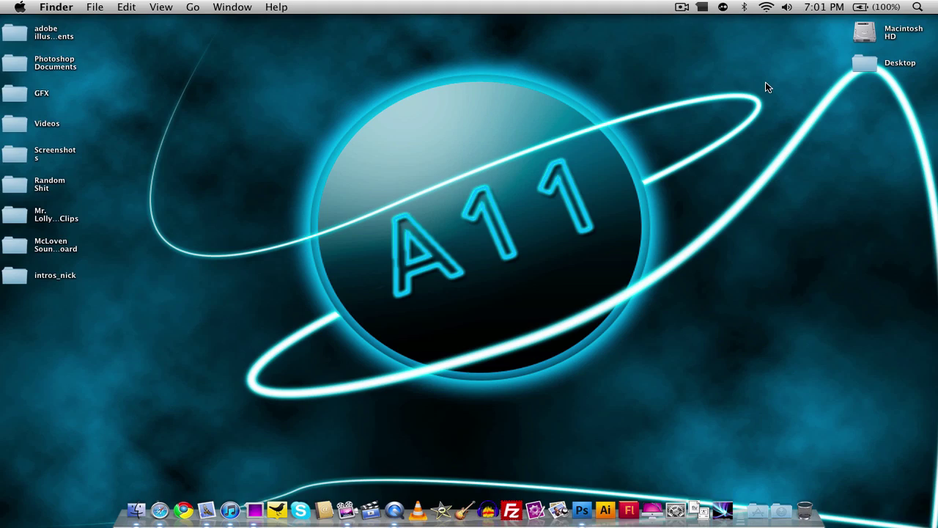
- Close Safari's 'How to make a cool glossy button' tab and hide the browser
mouse_move(937, 1)
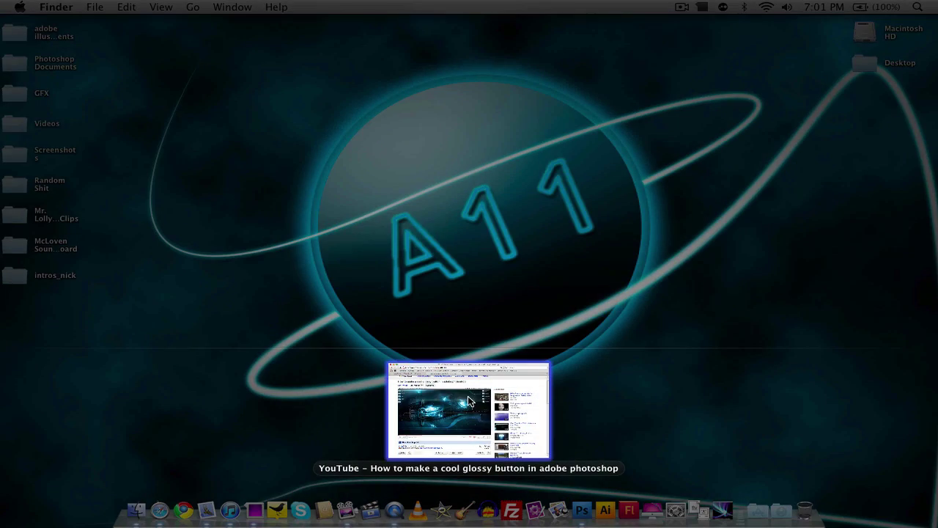
click(454, 414)
click(234, 68)
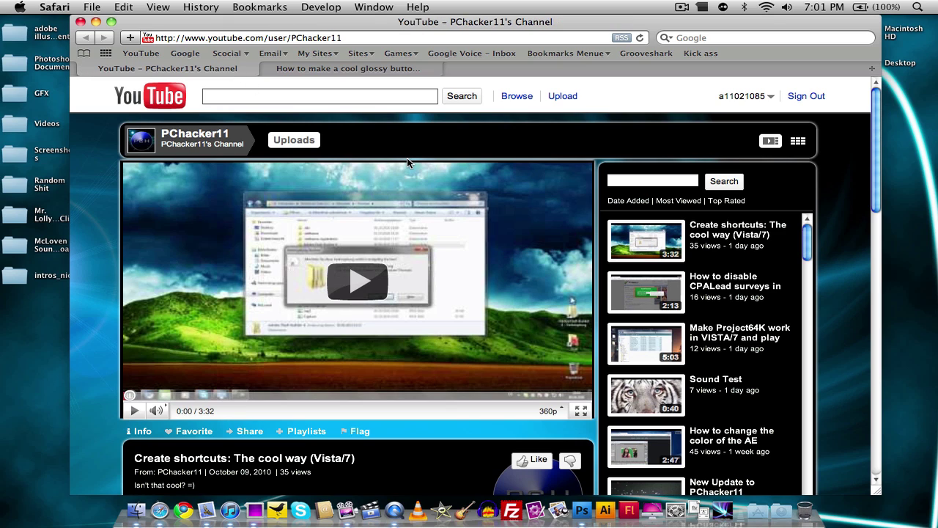
click(268, 68)
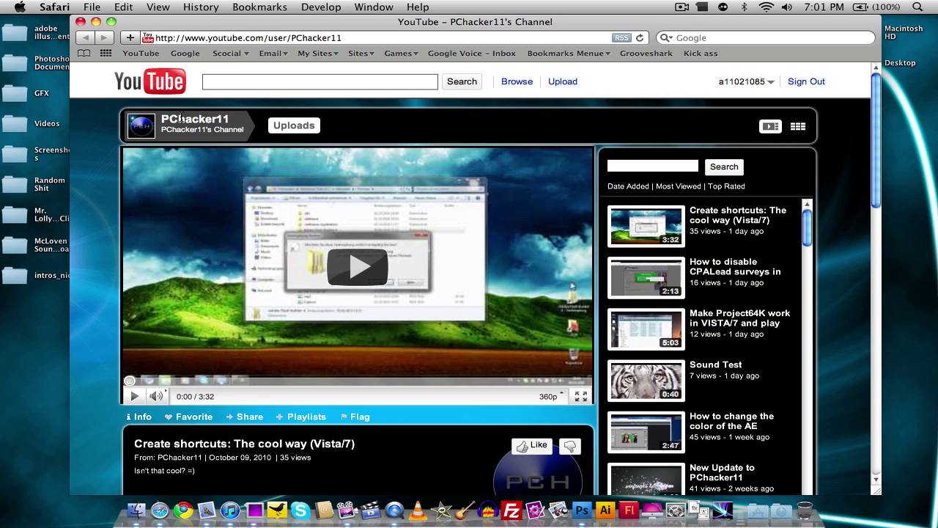
click(81, 21)
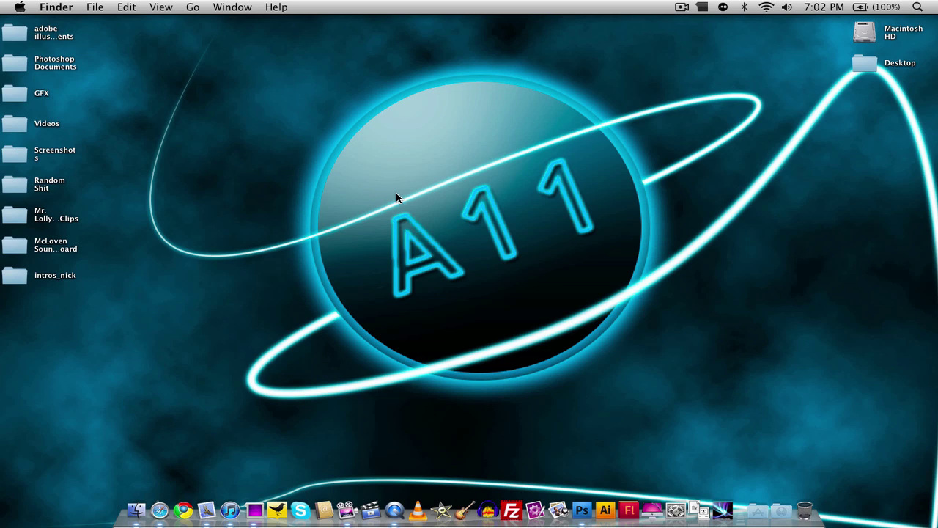
- Create a new 500×500 px, 72 ppi document filled with the black background colour
click(581, 509)
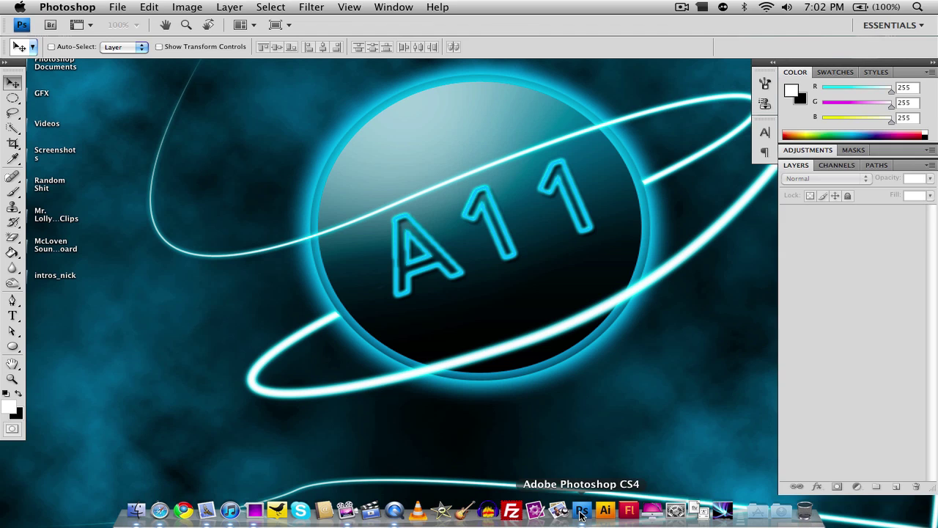
click(117, 6)
click(121, 25)
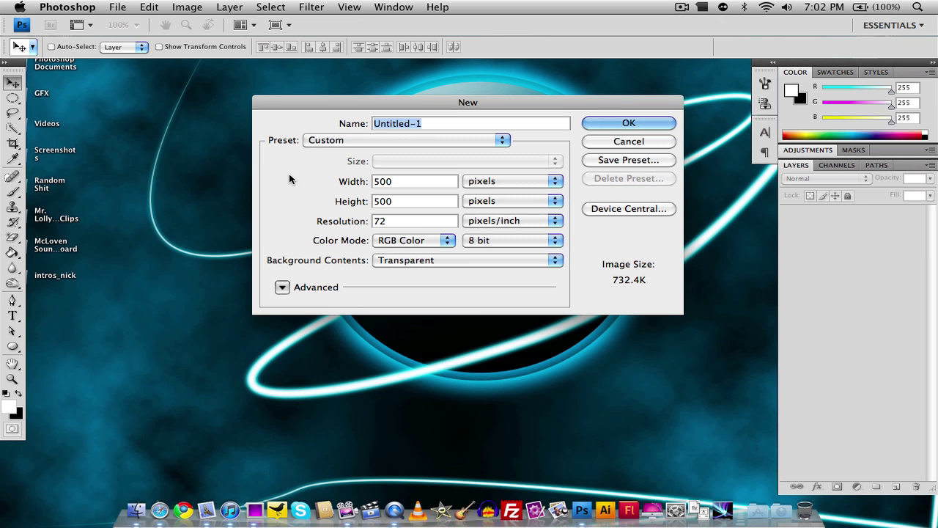
click(502, 262)
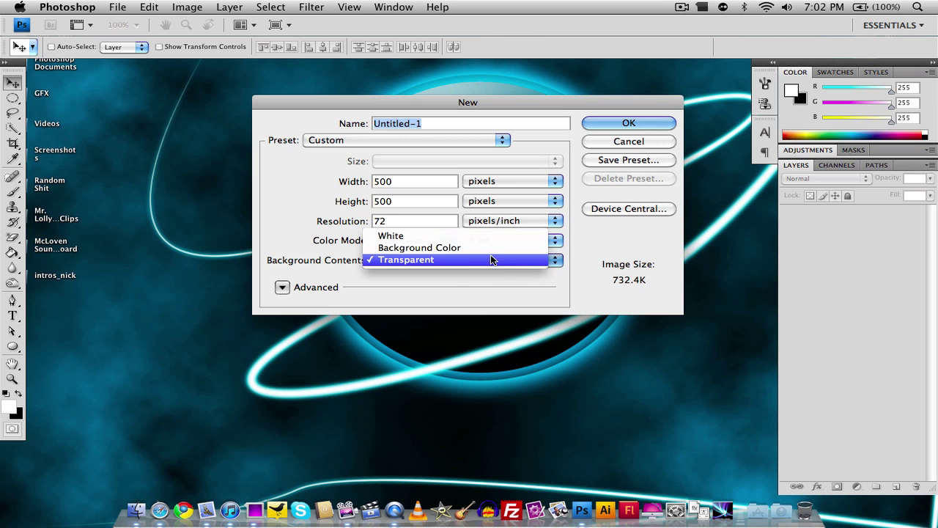
click(493, 247)
click(619, 127)
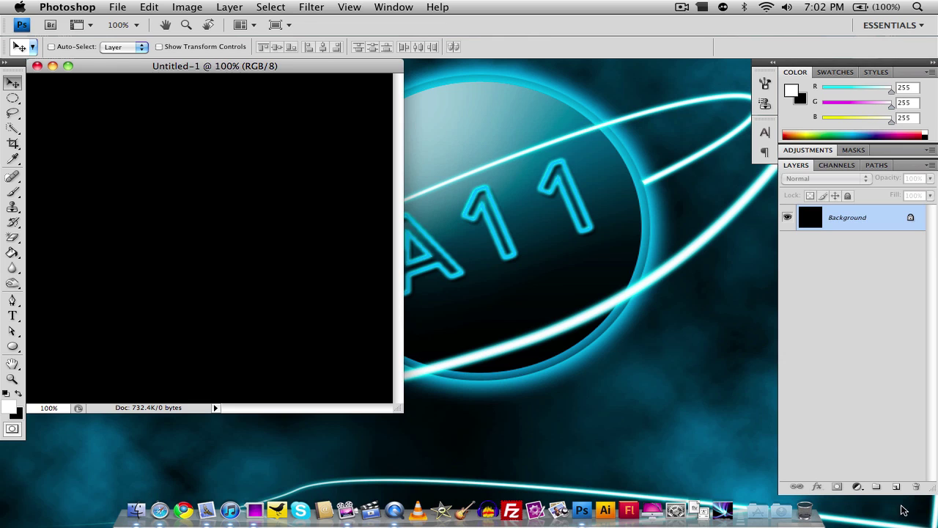
- Draw a large white ellipse on a new layer across the canvas
click(895, 486)
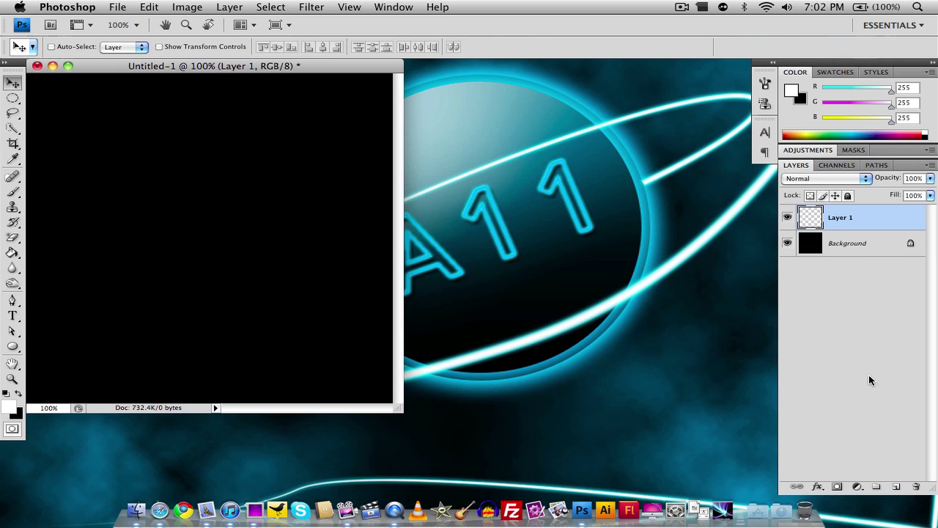
click(12, 346)
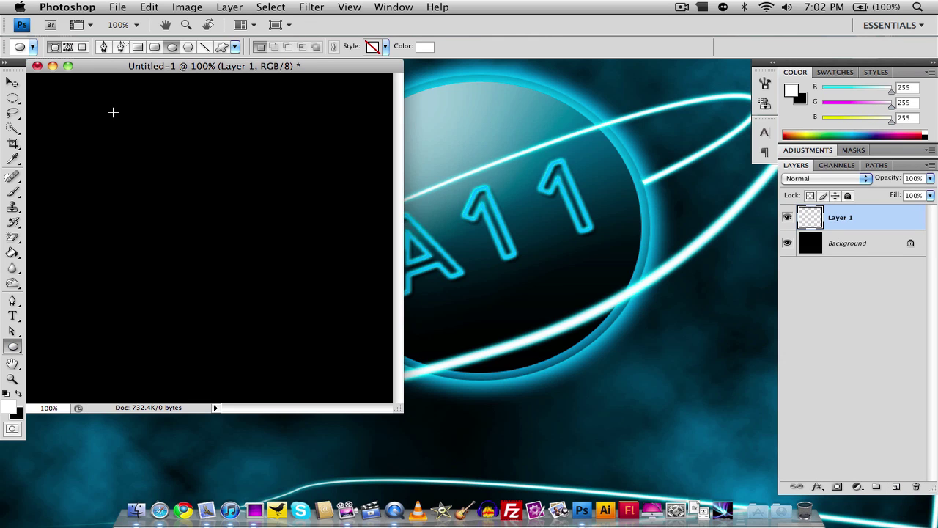
drag(45, 111, 365, 400)
- Centre the circle vertically and horizontally on the canvas, then deselect
click(13, 82)
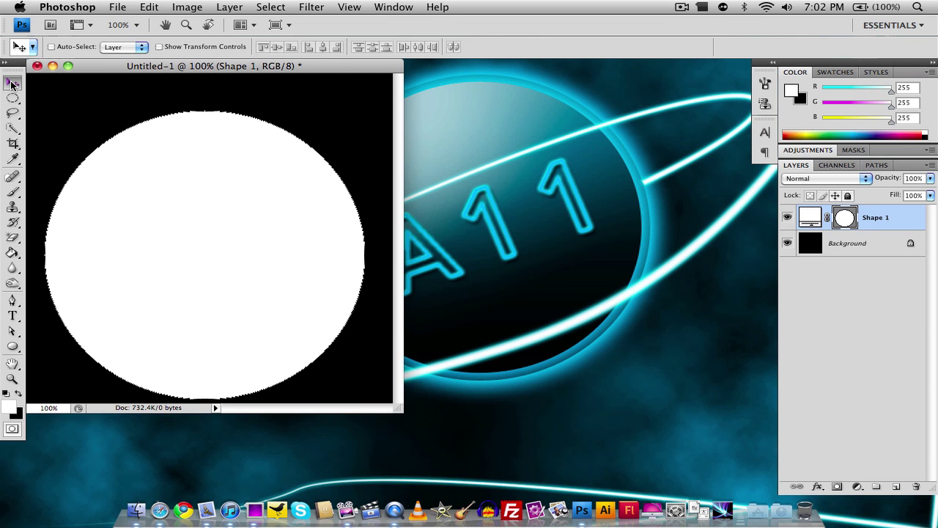
key(super+a)
click(279, 46)
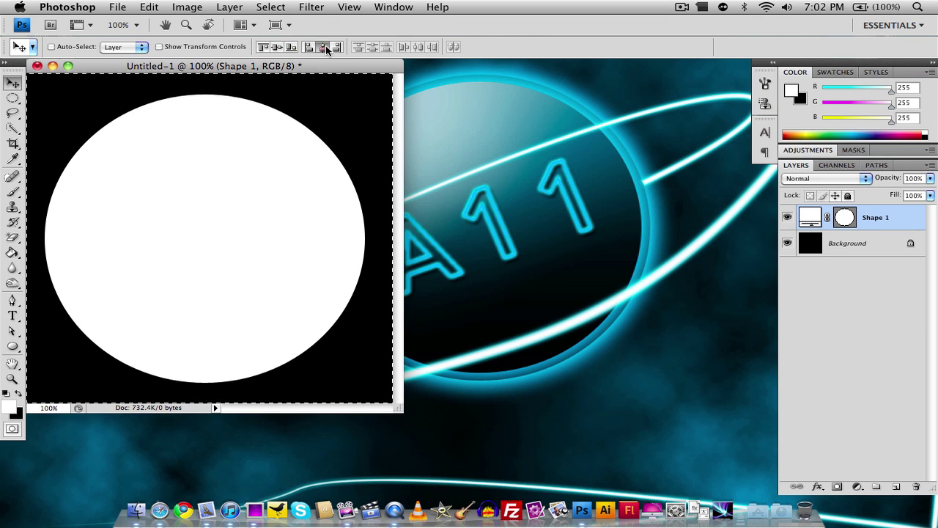
click(322, 47)
key(super+d)
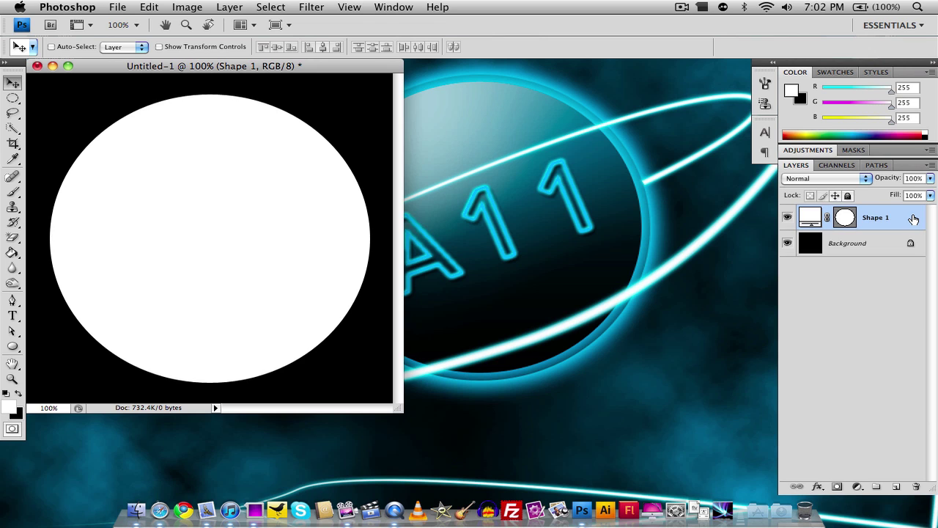
- Enable Gradient Overlay on Shape 1 and trial a cyan end stop, discarding the edit
double_click(913, 220)
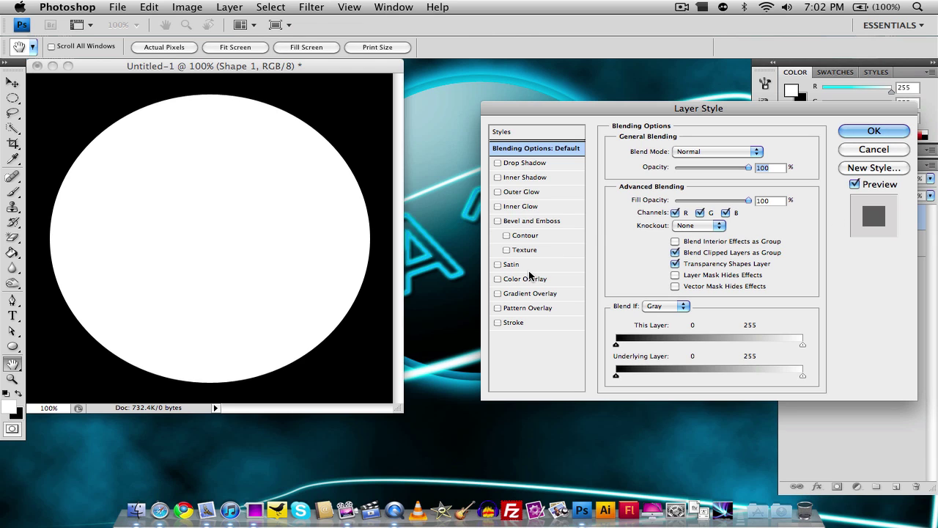
click(522, 294)
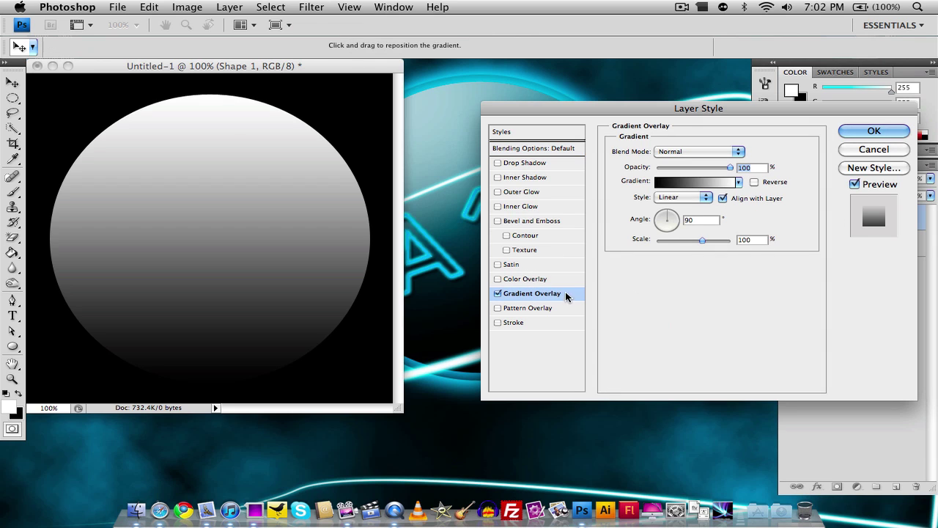
click(715, 171)
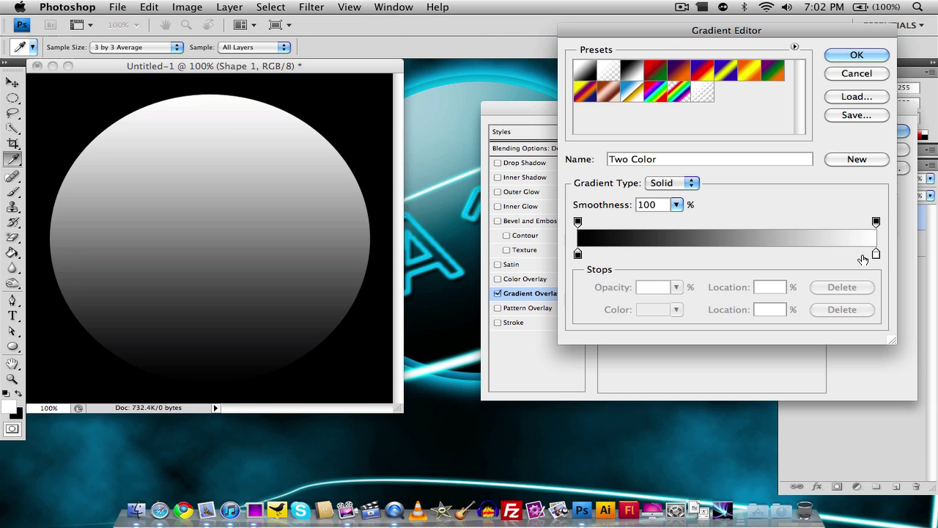
double_click(876, 253)
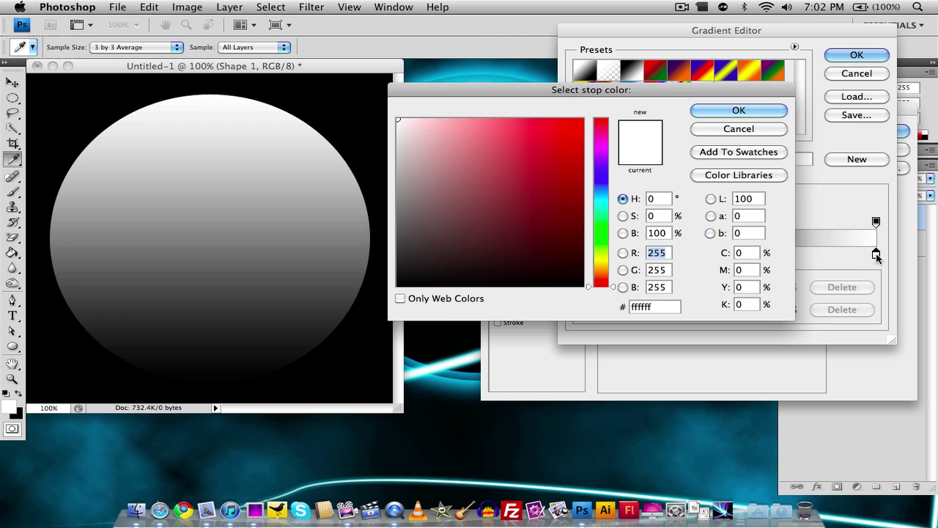
click(603, 201)
click(582, 119)
drag(603, 203, 603, 197)
click(738, 109)
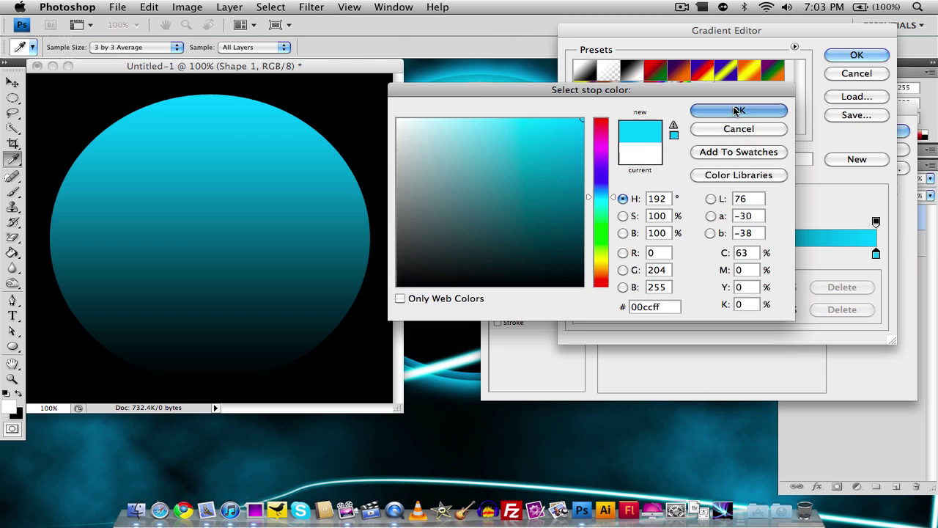
mouse_move(730, 257)
mouse_down()
mouse_move(699, 251)
mouse_move(788, 253)
mouse_up()
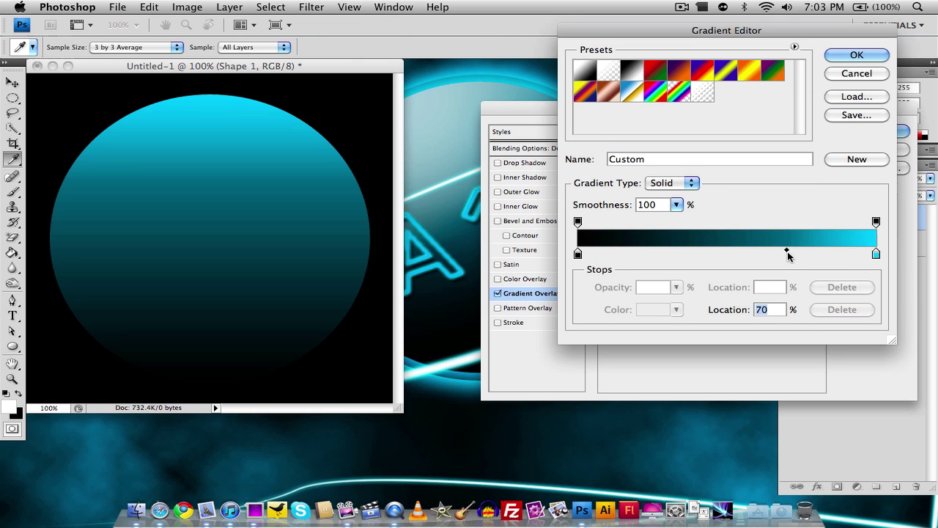
click(765, 253)
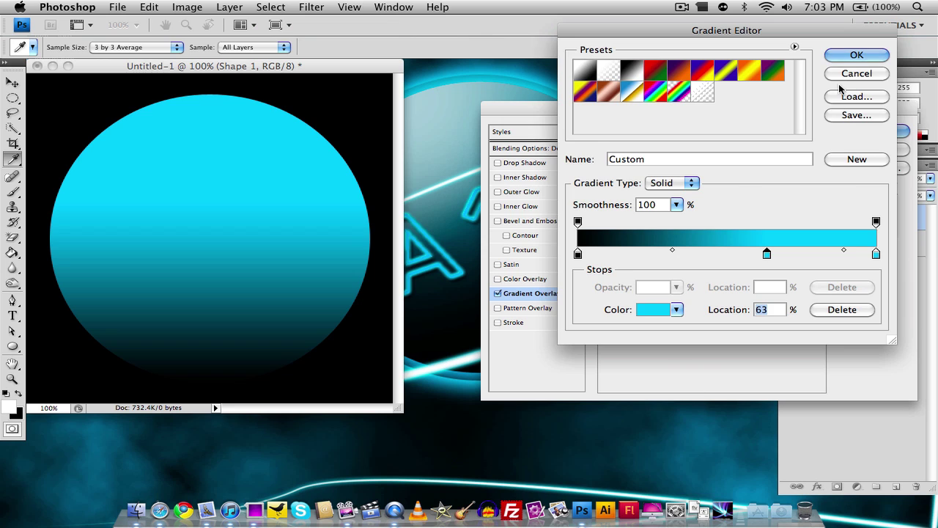
click(850, 74)
- Set the gradient to black at 10% and cyan at 100%, and apply it
click(697, 184)
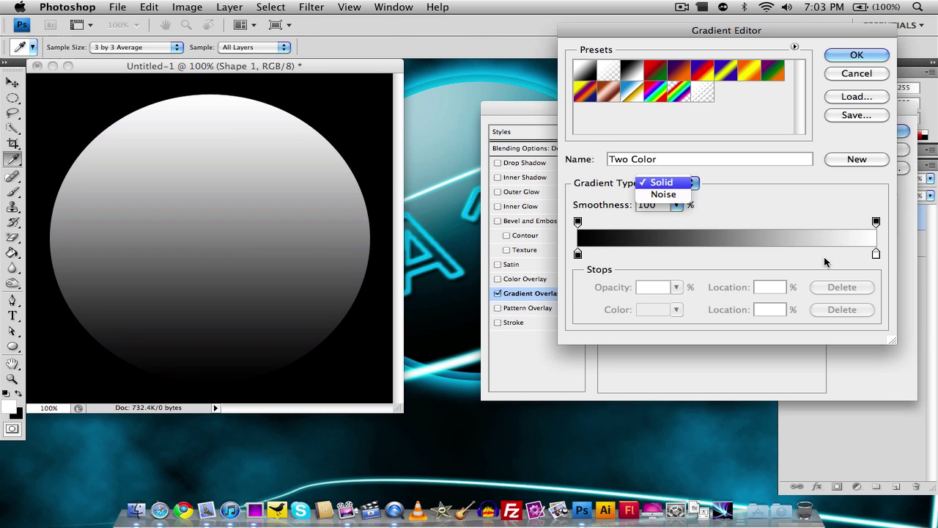
double_click(876, 254)
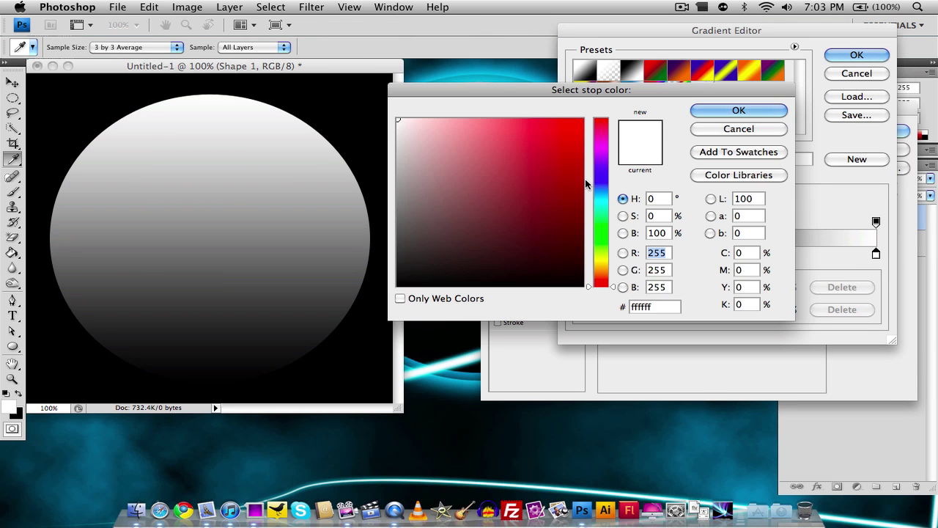
click(584, 118)
drag(600, 120, 601, 199)
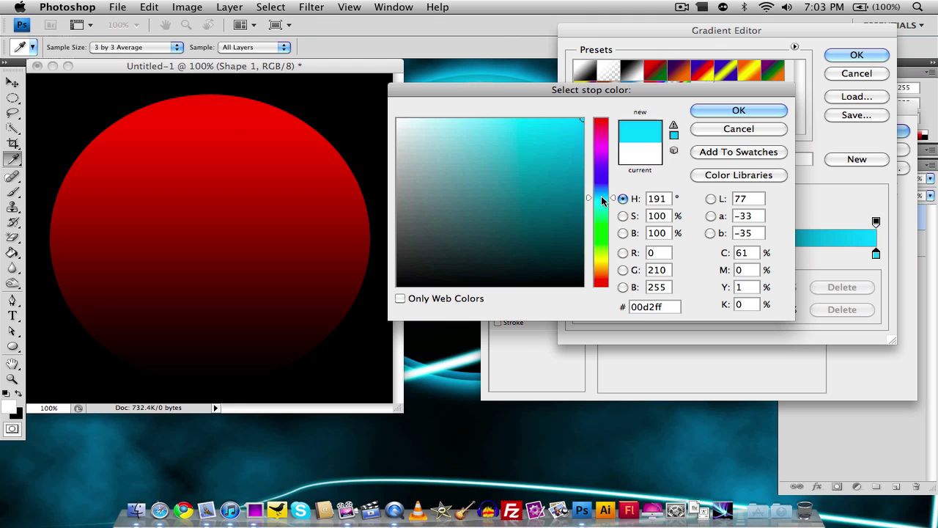
click(714, 112)
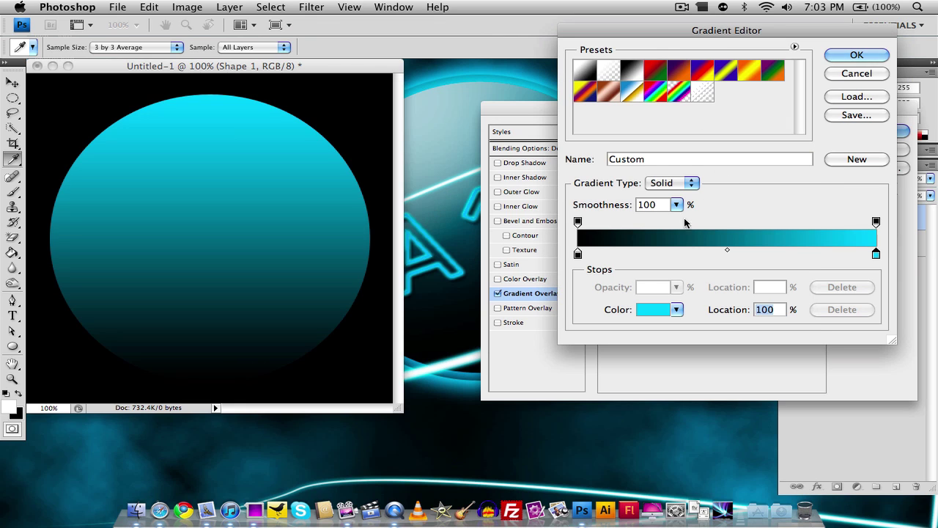
drag(589, 258, 887, 259)
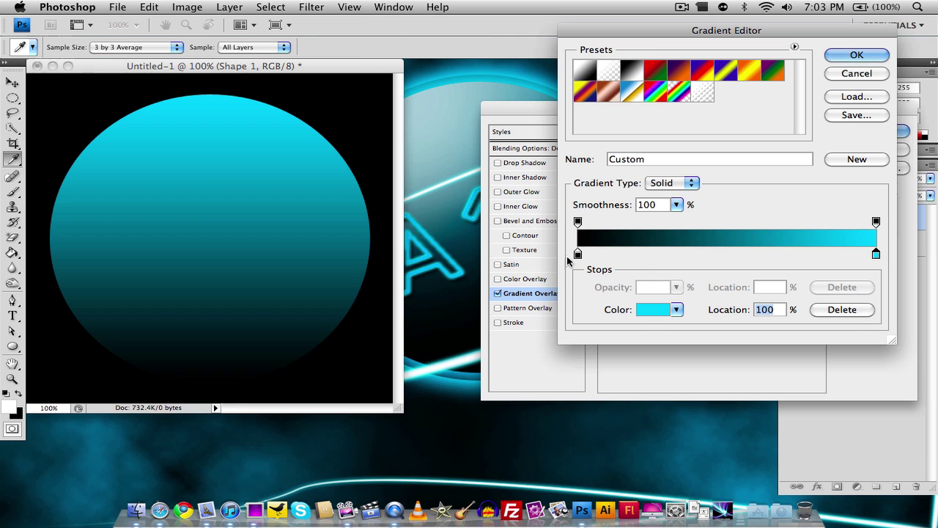
drag(579, 257, 607, 255)
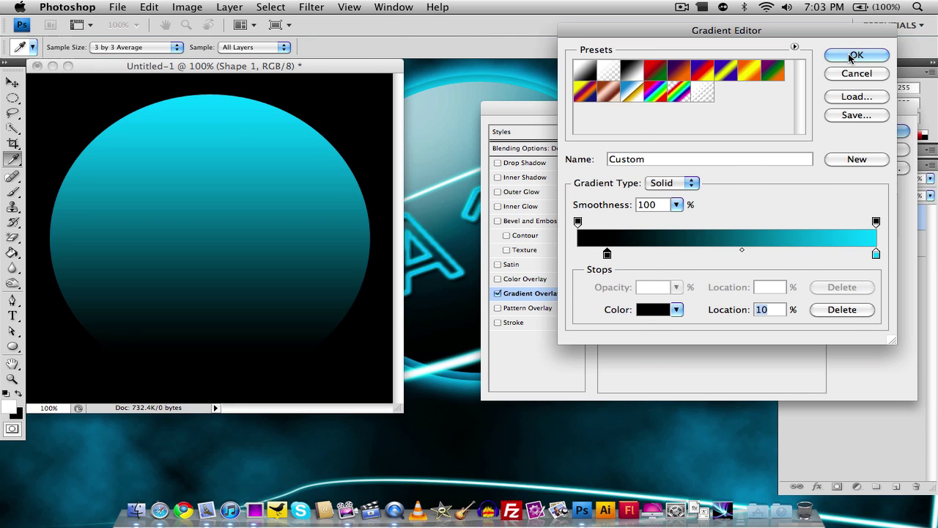
click(857, 55)
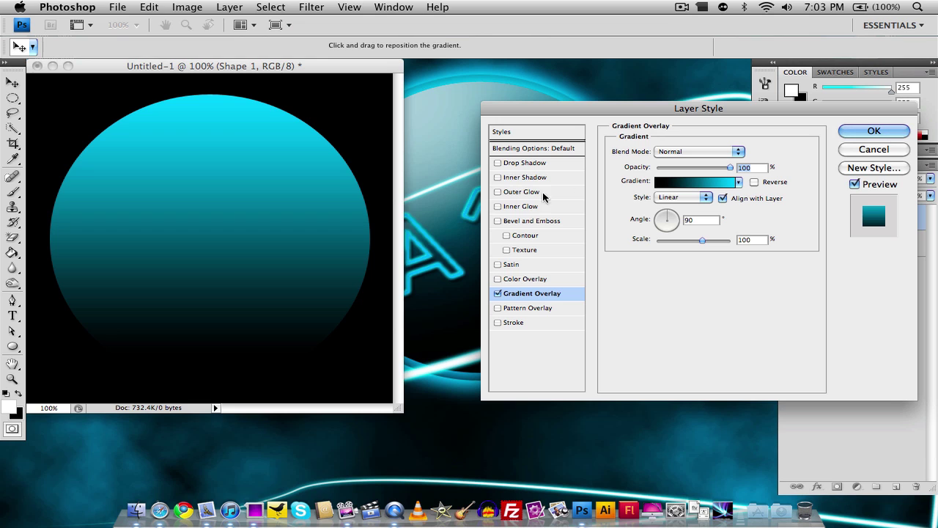
- Add Bevel and Emboss with size 250 and a deeper depth
click(533, 221)
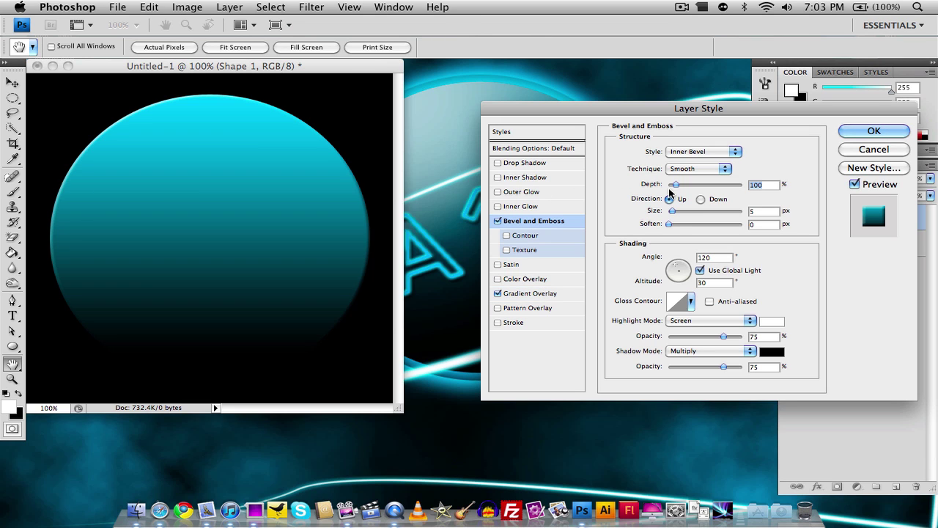
drag(673, 211, 742, 211)
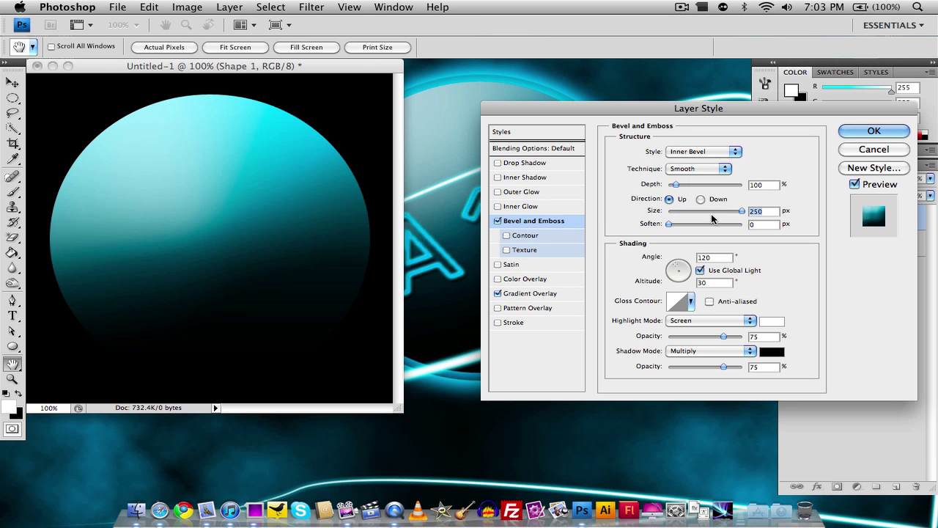
drag(676, 185, 678, 187)
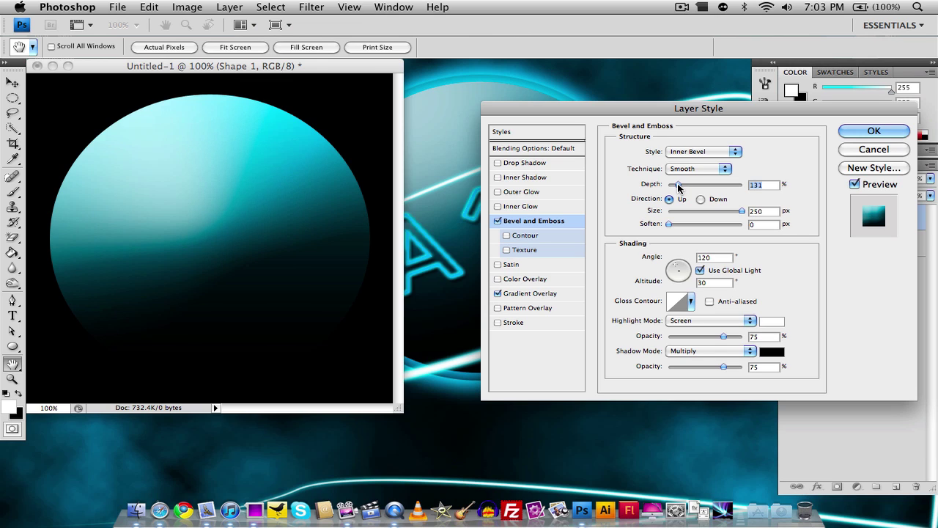
- Add a #00b4ff outer glow with 19% spread and 40 px size
click(520, 193)
click(644, 198)
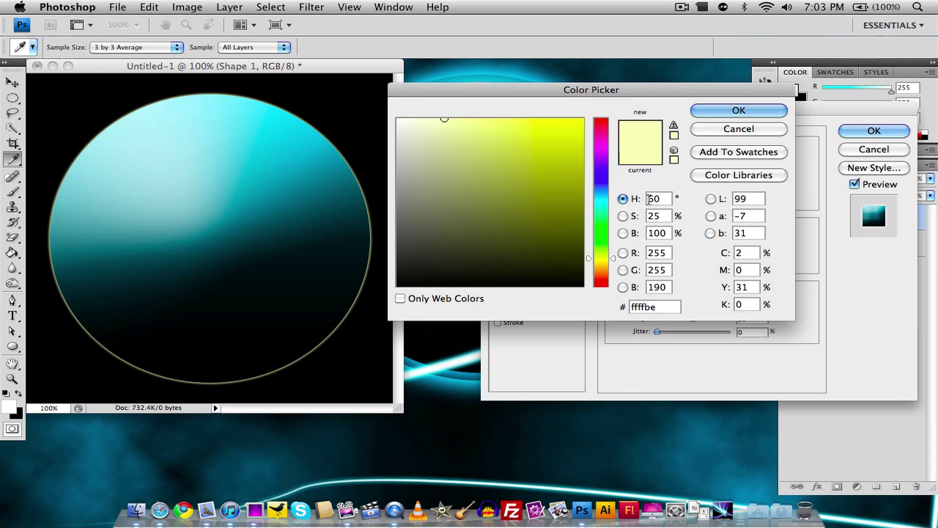
click(572, 134)
click(583, 119)
drag(601, 258, 610, 194)
click(731, 110)
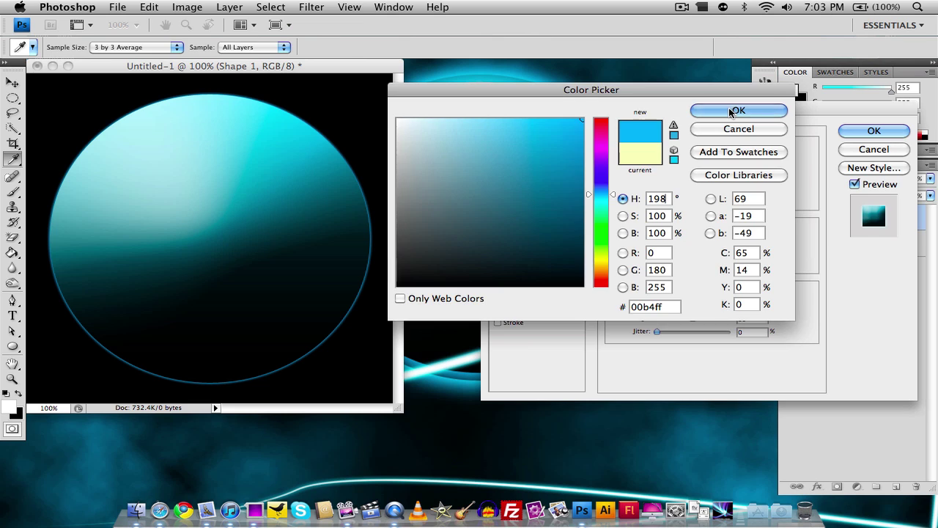
mouse_move(658, 250)
mouse_down()
mouse_move(672, 262)
mouse_move(671, 250)
mouse_up()
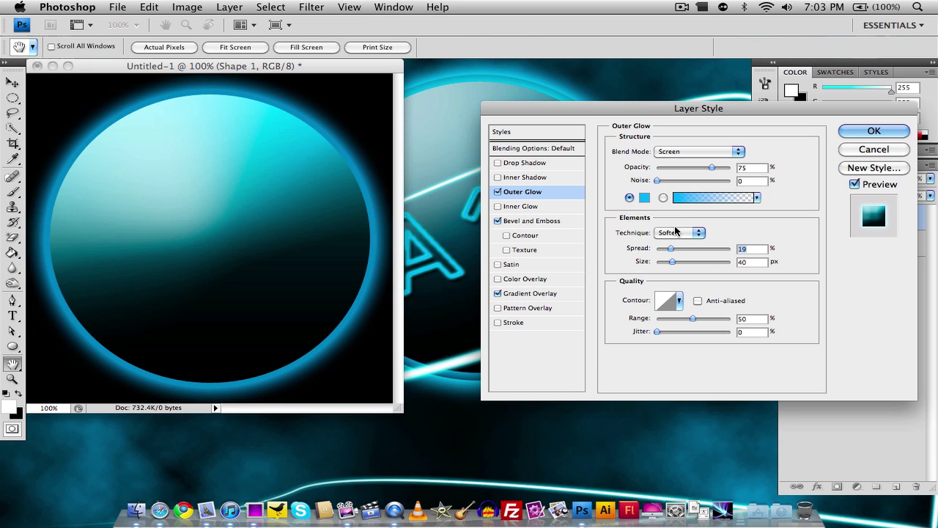
- Add a #00a2ff inner glow with 18% choke and 40 px size
click(522, 208)
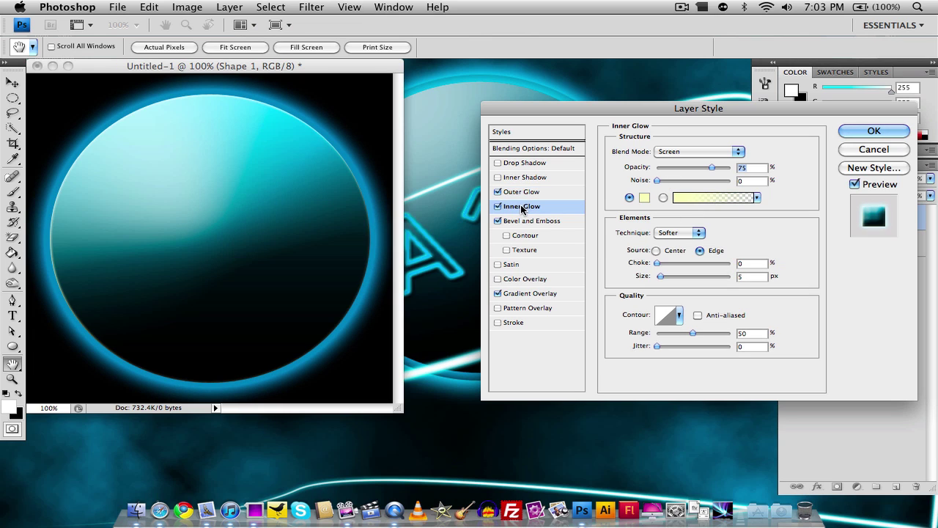
click(644, 197)
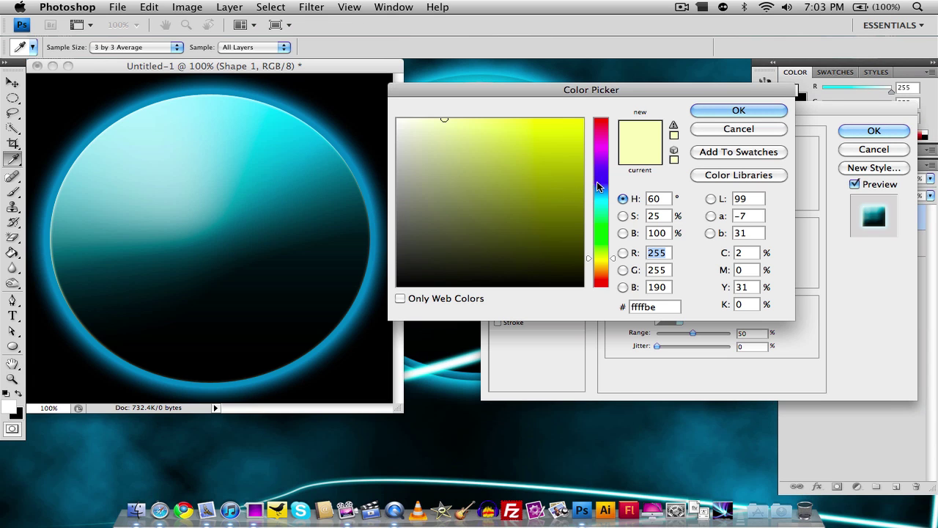
drag(596, 181, 597, 192)
drag(568, 143, 618, 107)
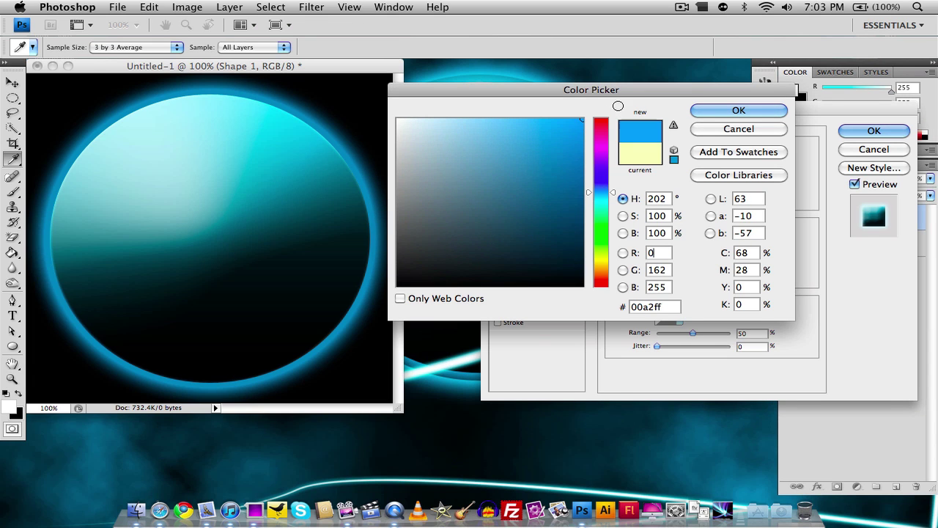
click(736, 109)
mouse_move(660, 275)
mouse_down()
mouse_move(667, 278)
mouse_move(660, 264)
mouse_move(679, 266)
mouse_move(679, 277)
mouse_move(670, 265)
mouse_up()
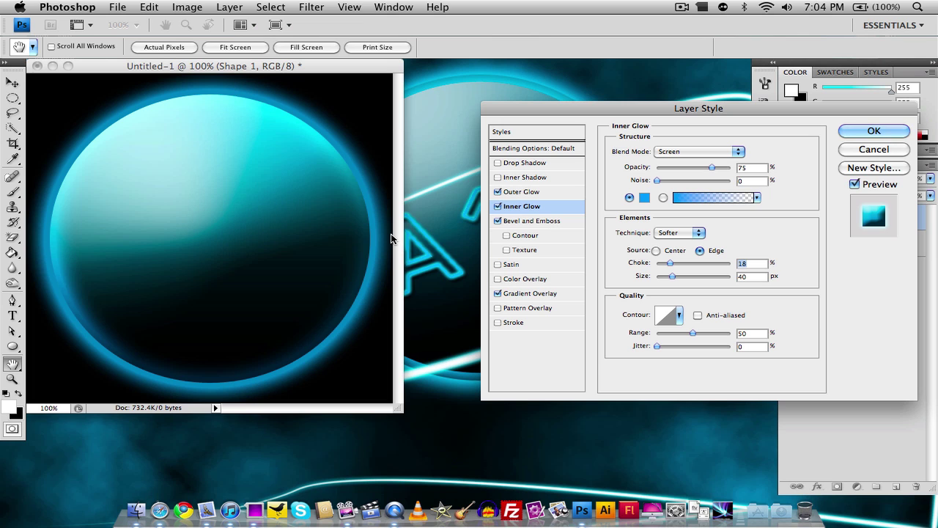
- Apply the layer effects and duplicate the circle layer as 'Shape 1 copy'
click(872, 132)
right_click(887, 213)
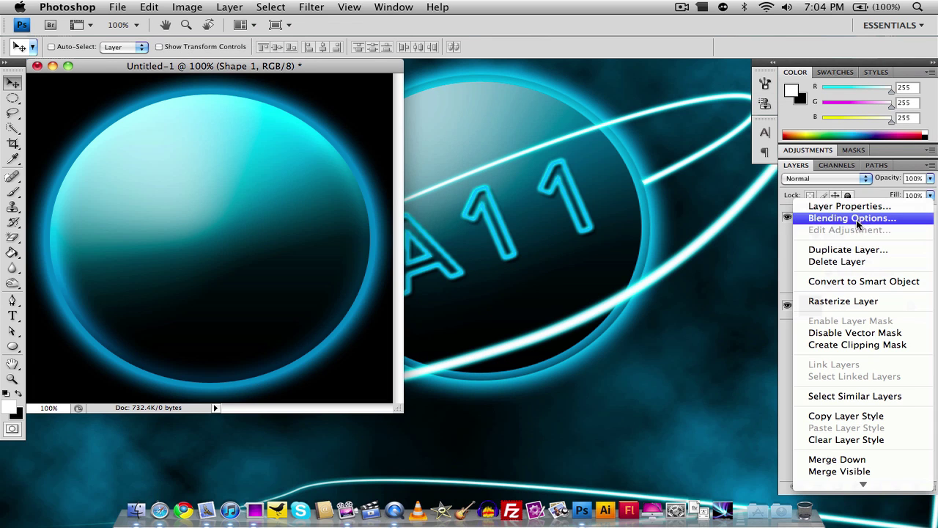
click(848, 249)
click(634, 180)
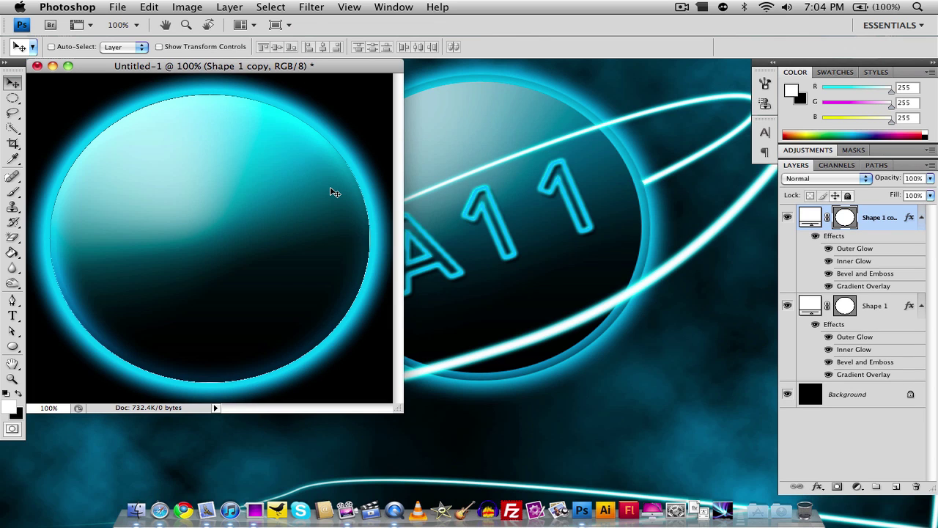
- Scale the copied circle down to 91.6%
key(cmd+t)
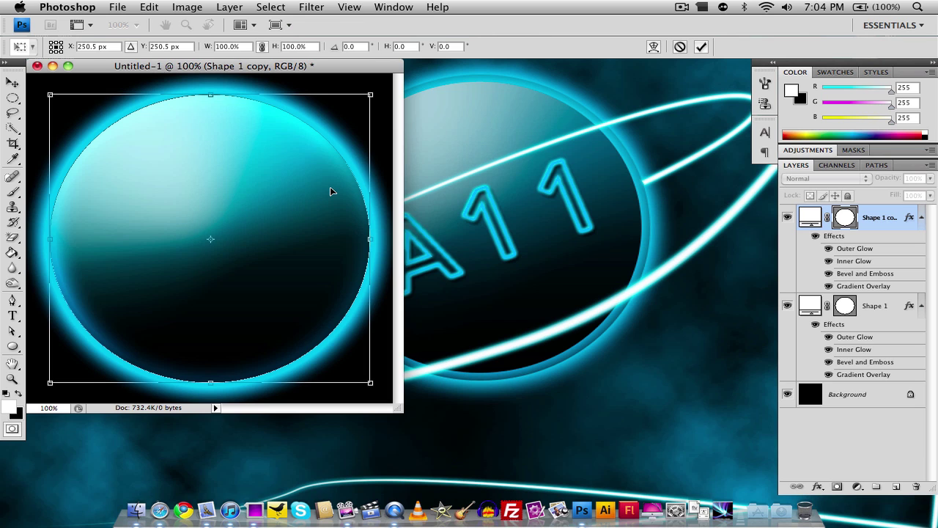
drag(375, 93, 353, 119)
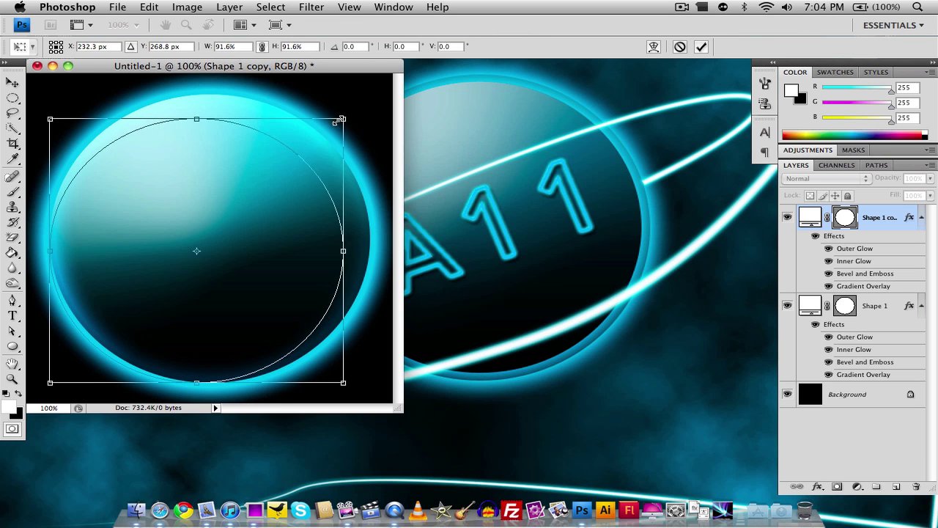
click(12, 82)
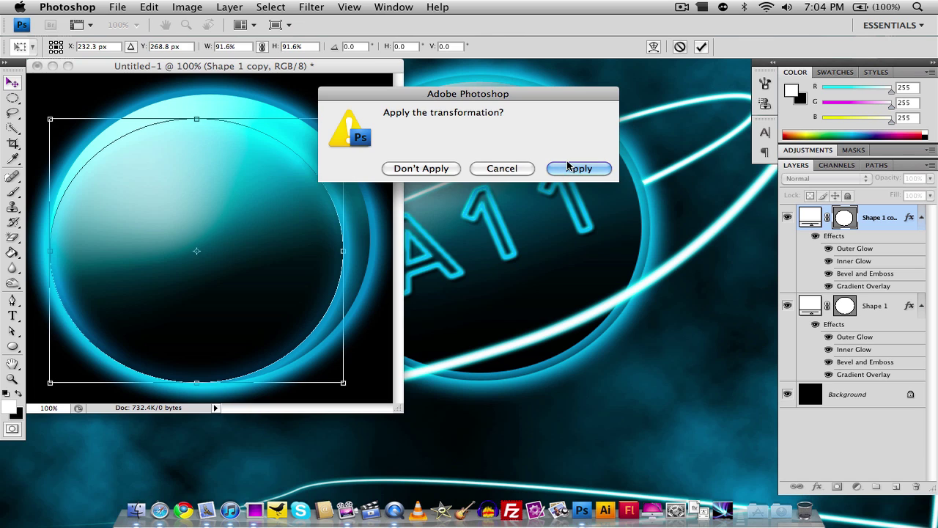
click(568, 167)
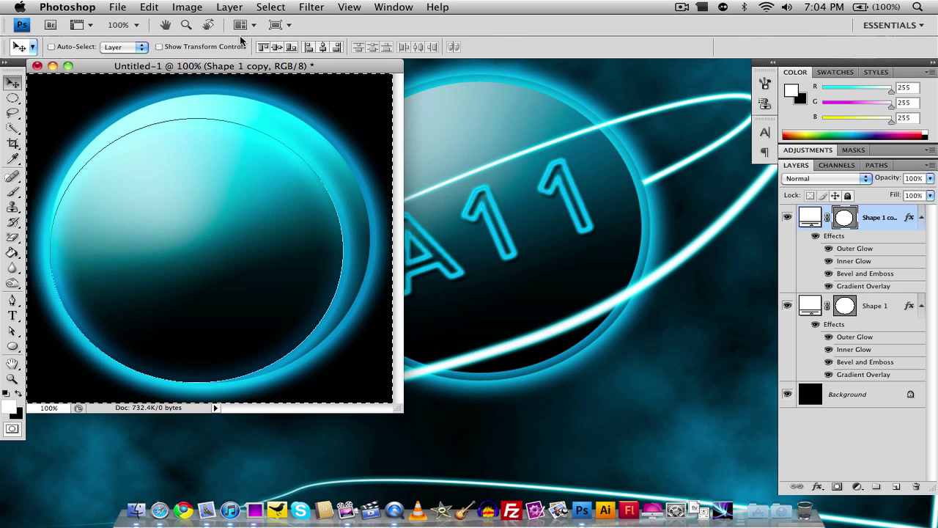
- Centre the smaller copy on the canvas and clear the selection
key(ctrl+a)
click(324, 46)
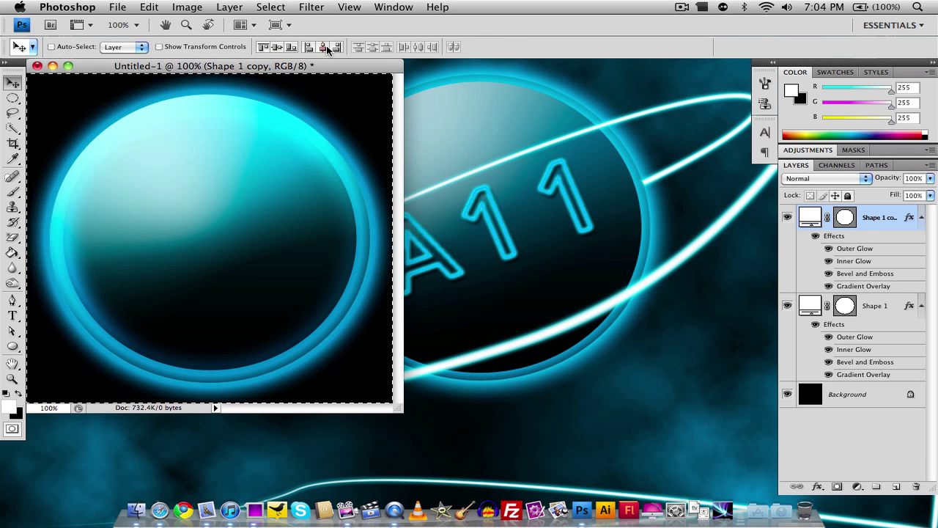
key(ctrl+d)
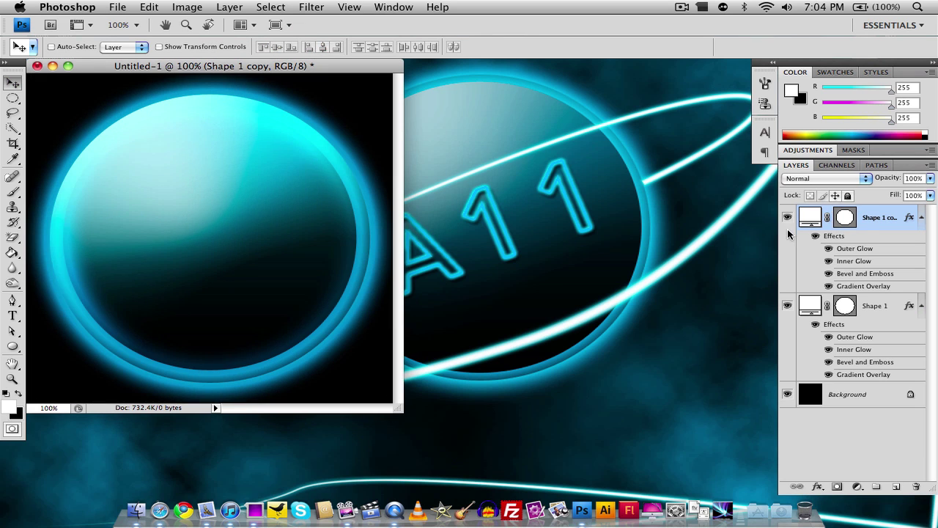
- Open the copy's Blending Options and preview it with each effect toggled off and on
right_click(907, 217)
click(880, 171)
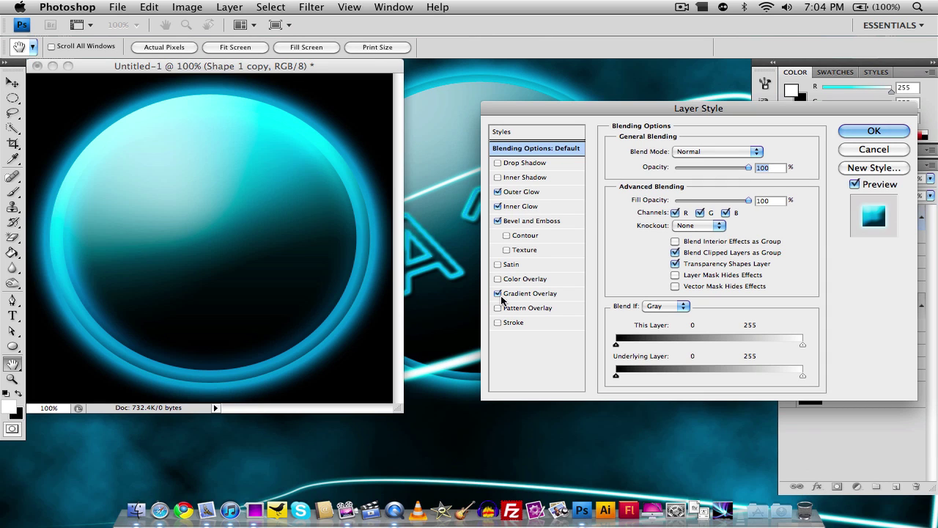
click(497, 294)
click(498, 294)
click(498, 221)
click(499, 222)
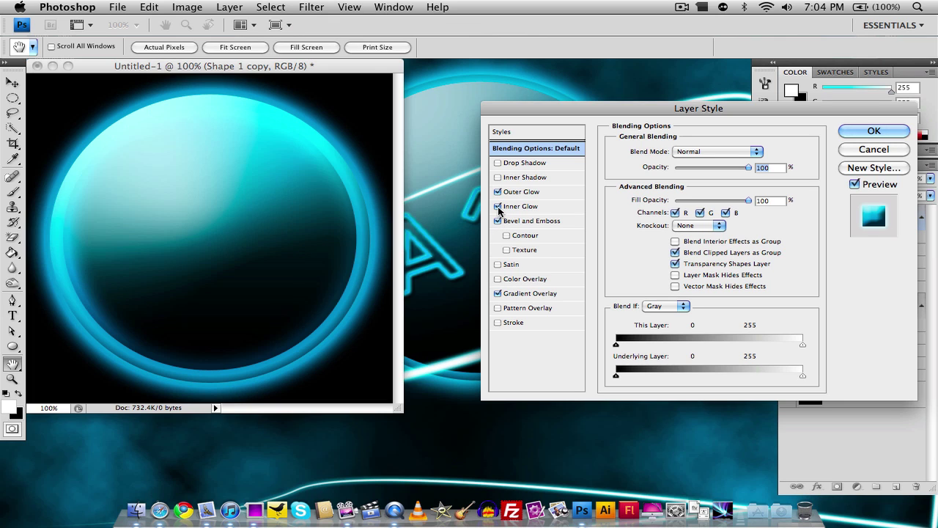
click(498, 206)
click(498, 207)
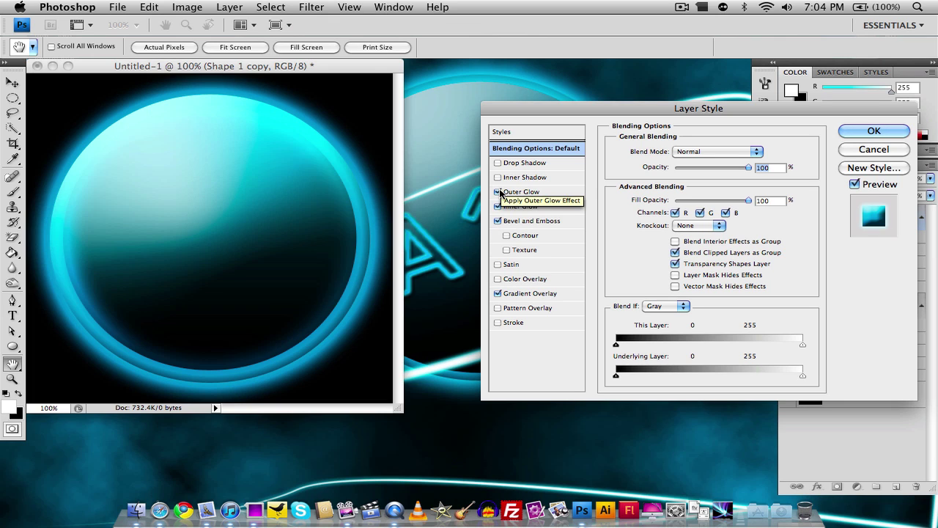
- Turn off the copy's inner glow and set its outer glow to 8% spread, 8 px
click(499, 193)
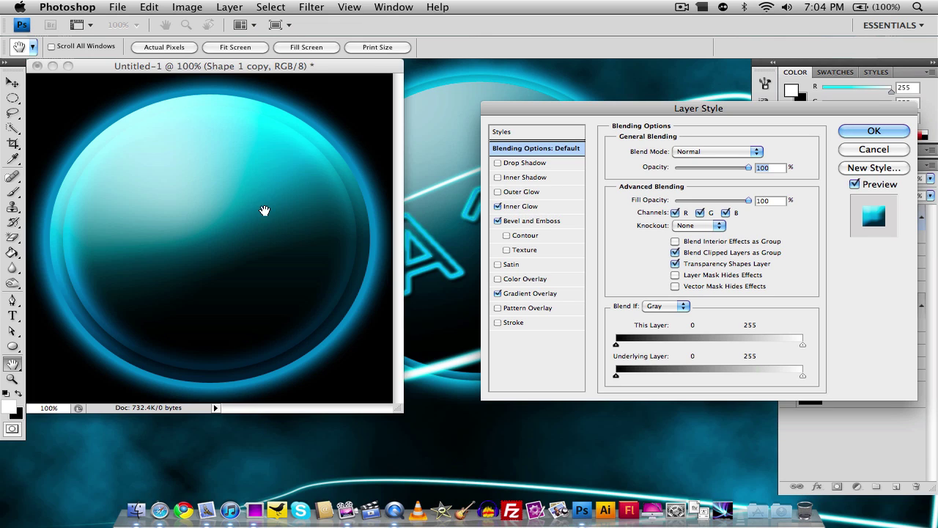
click(498, 206)
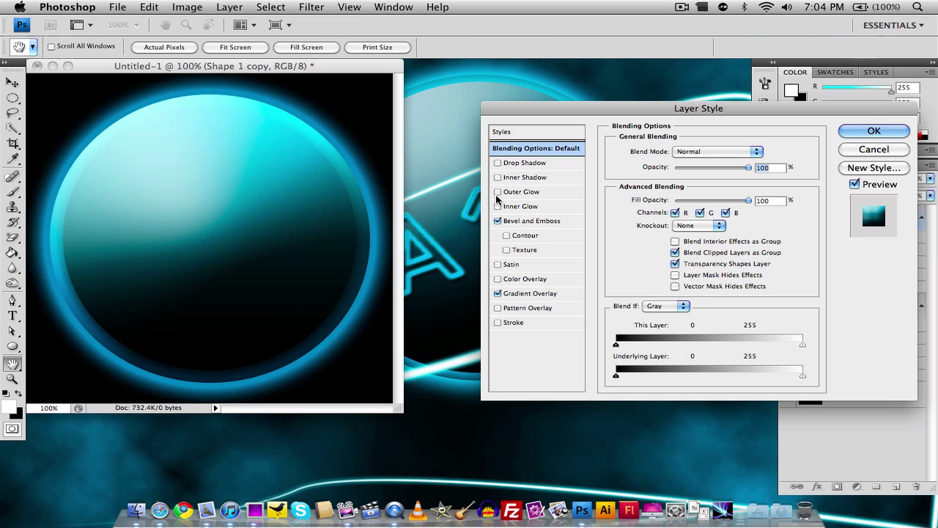
click(498, 191)
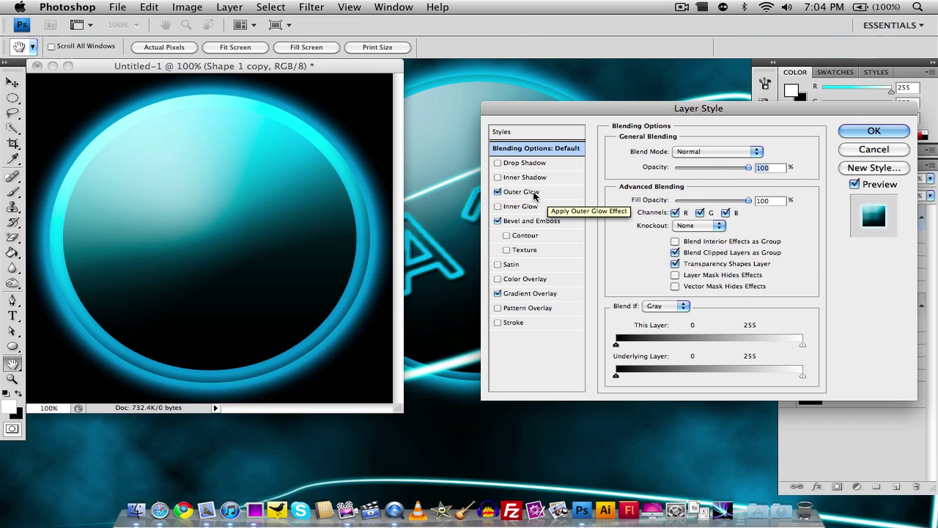
click(524, 192)
mouse_move(672, 262)
mouse_down()
mouse_move(660, 265)
mouse_move(669, 262)
mouse_move(663, 252)
mouse_up()
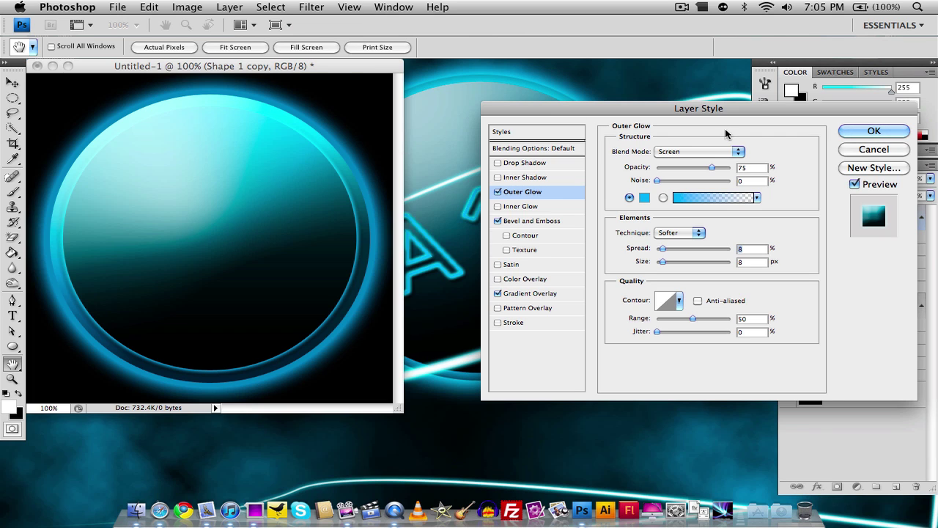
click(874, 132)
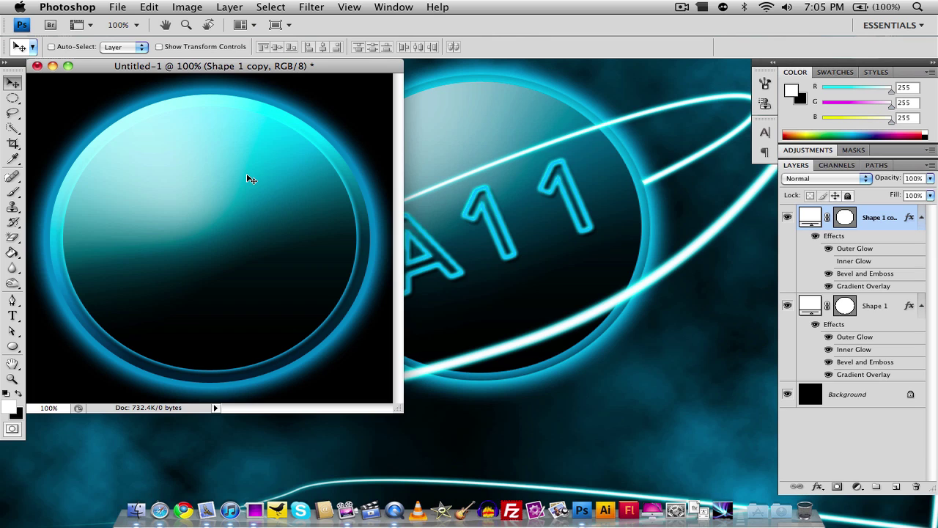
- Collapse the effect lists and type 'A11' on a new layer over the circle
click(921, 217)
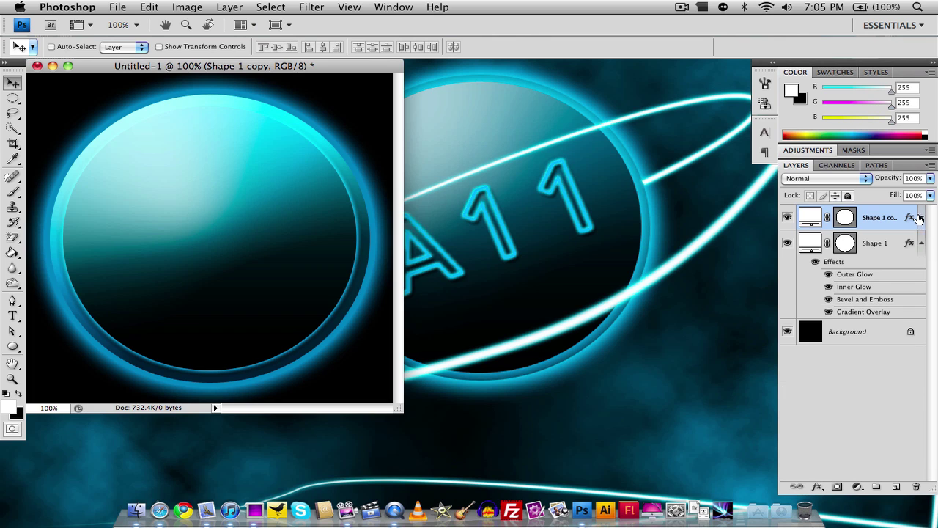
click(920, 243)
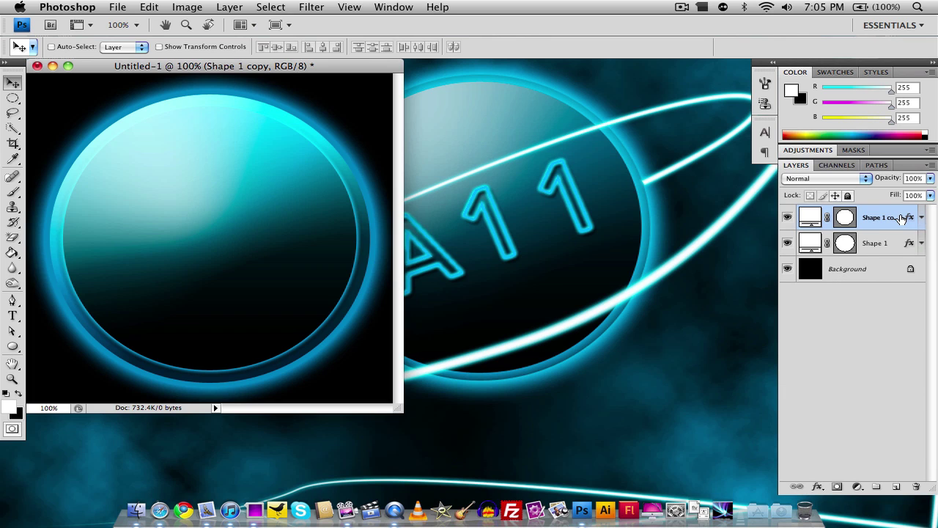
click(896, 486)
click(13, 315)
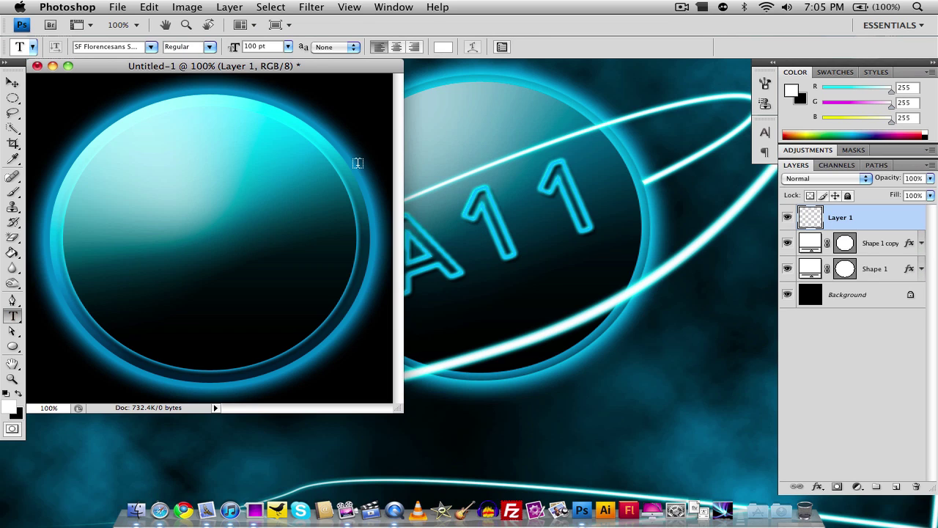
click(123, 240)
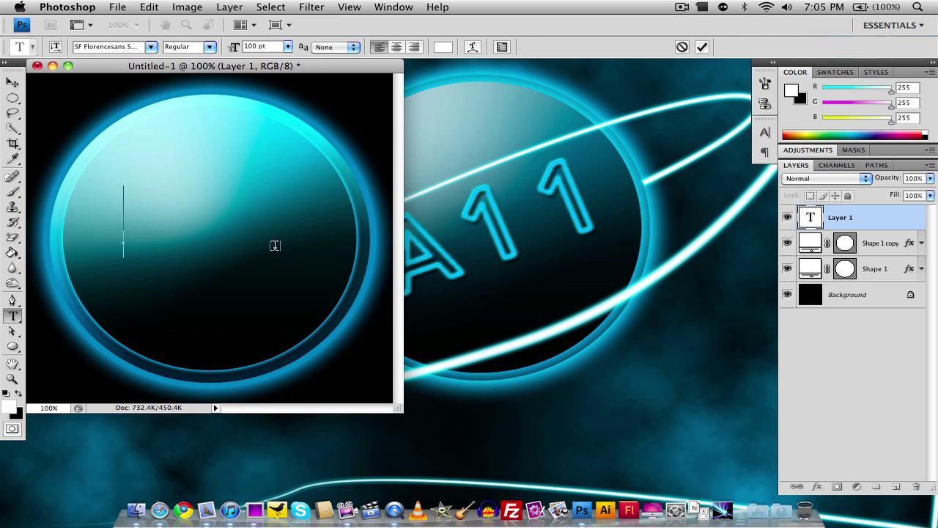
text(A11)
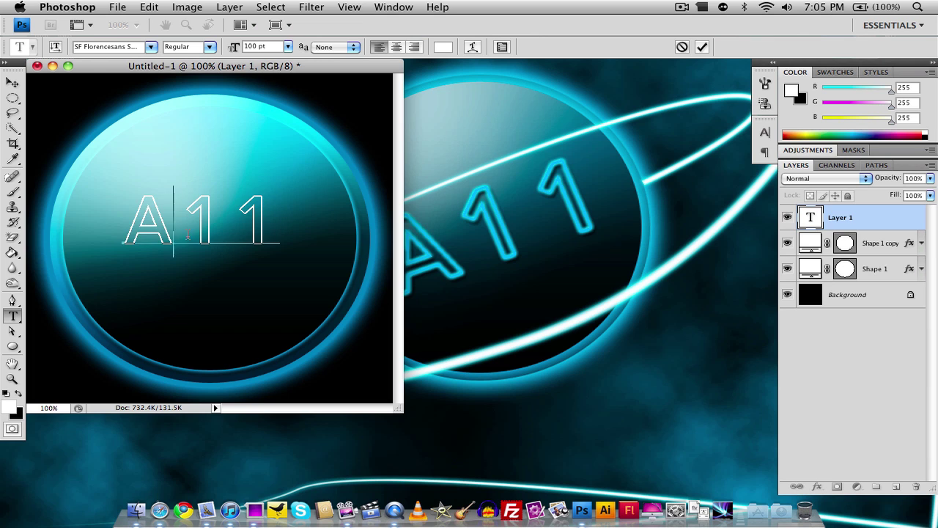
- Colour the A11 text cyan #00eaff
key(super+a)
click(443, 47)
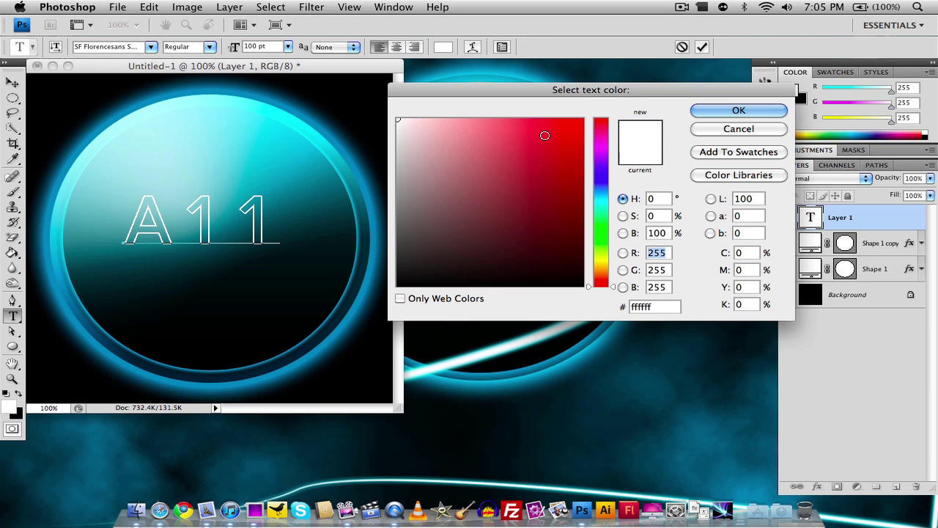
click(584, 118)
drag(602, 164, 606, 200)
click(738, 111)
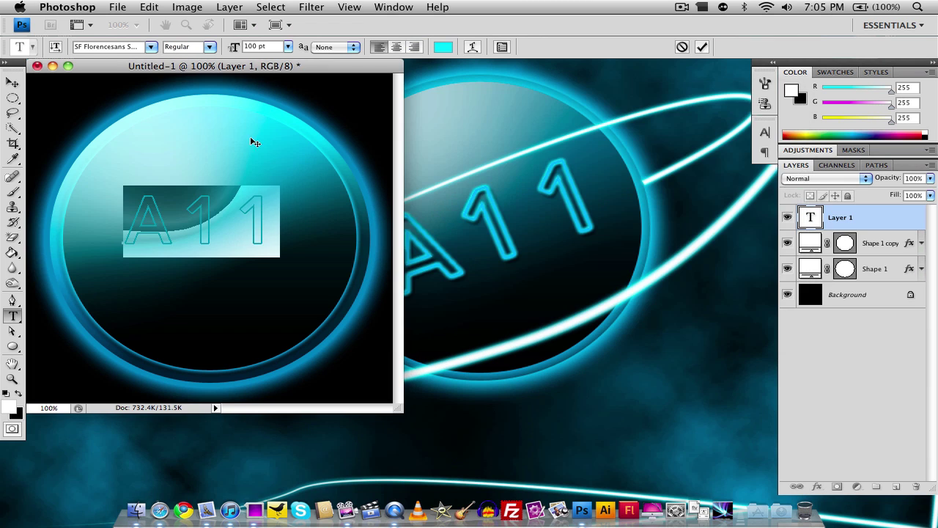
click(13, 82)
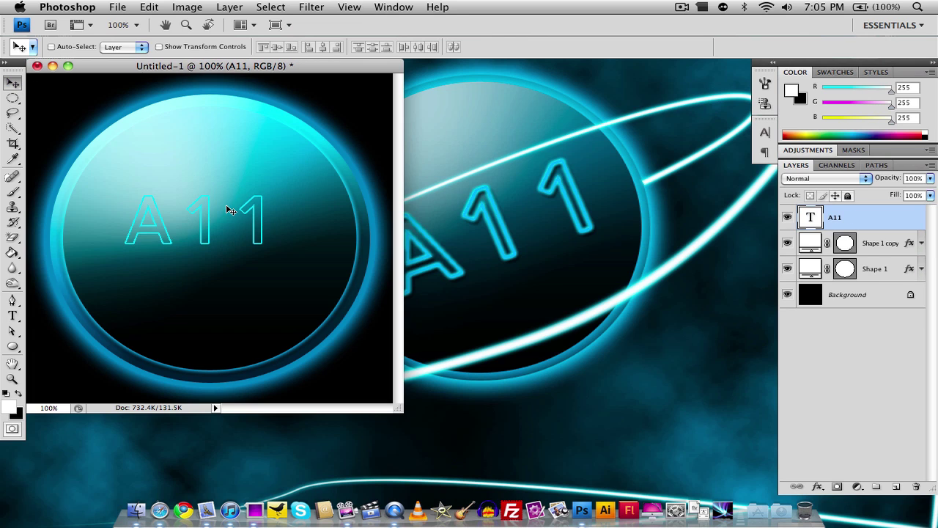
- Change the A11 font to SF Florencesans SC Outline
click(13, 317)
double_click(151, 217)
click(110, 50)
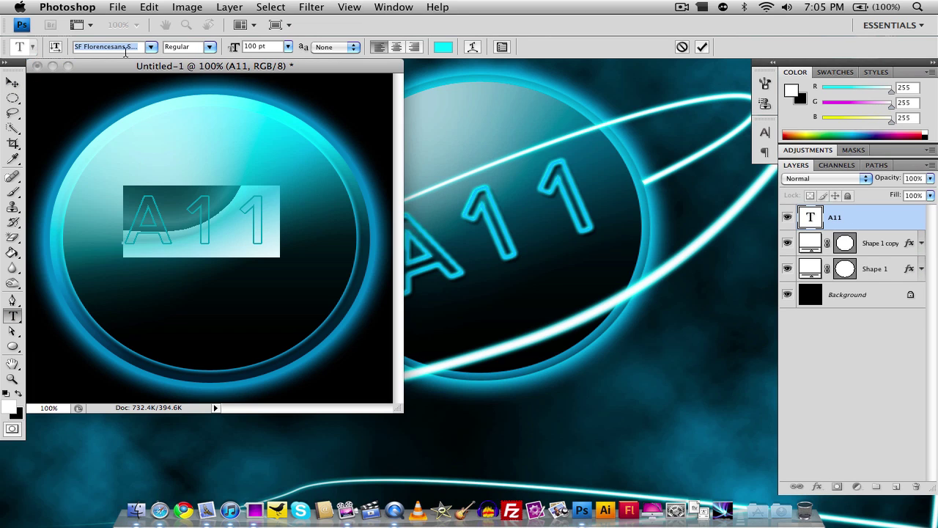
click(150, 47)
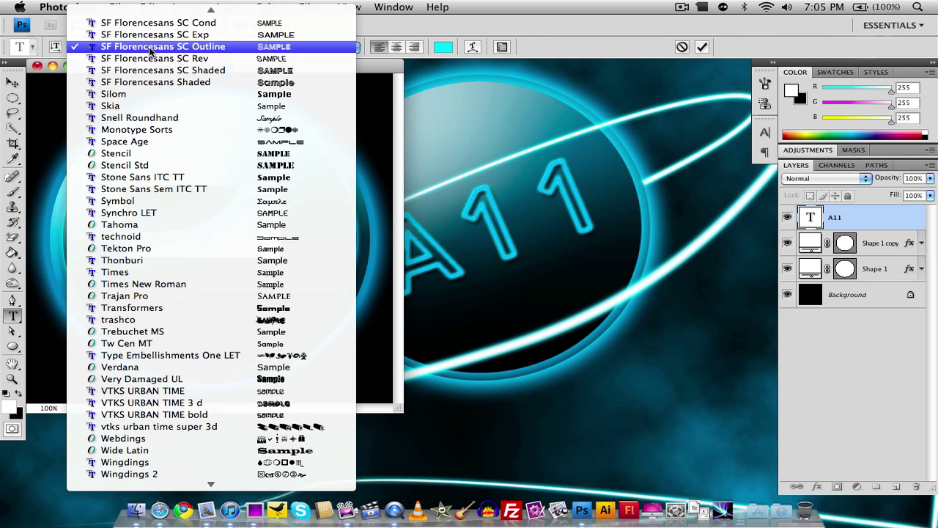
click(202, 50)
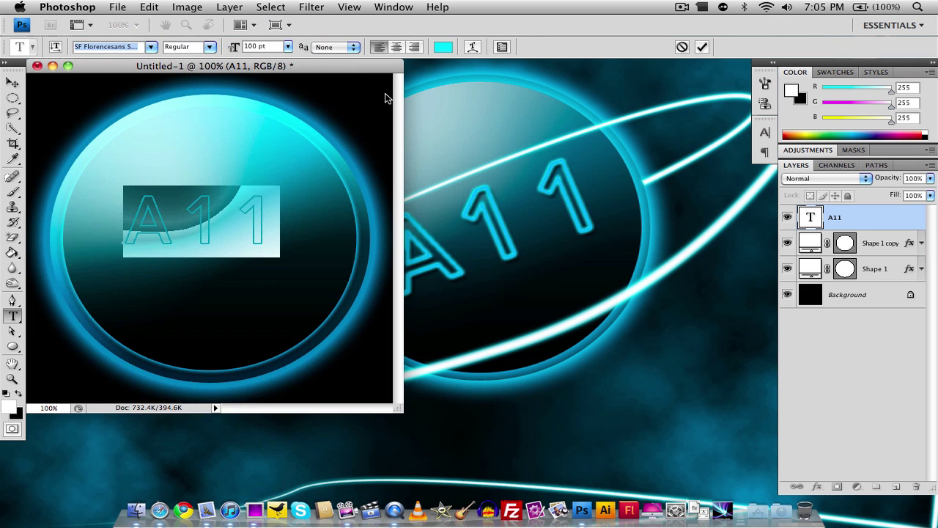
- Give the A11 text a cyan outer glow at 75% opacity and 5 px size
click(12, 84)
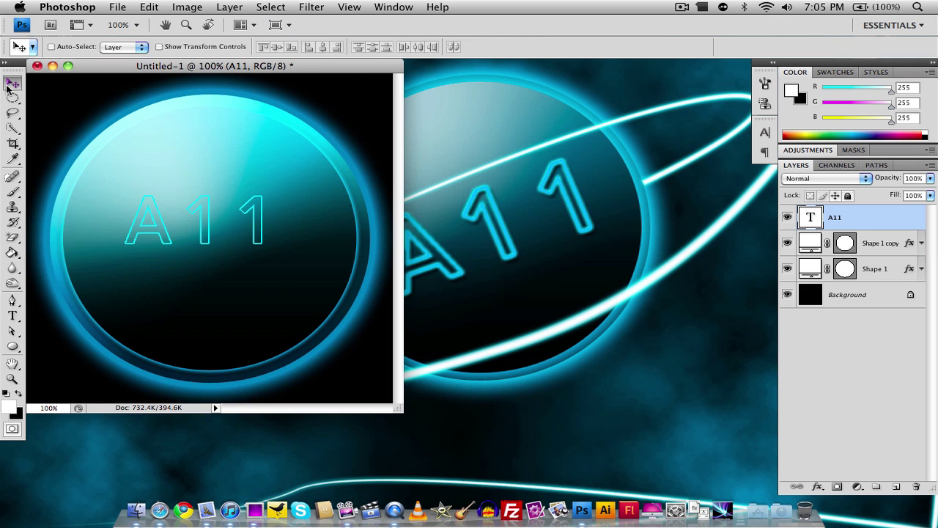
double_click(916, 218)
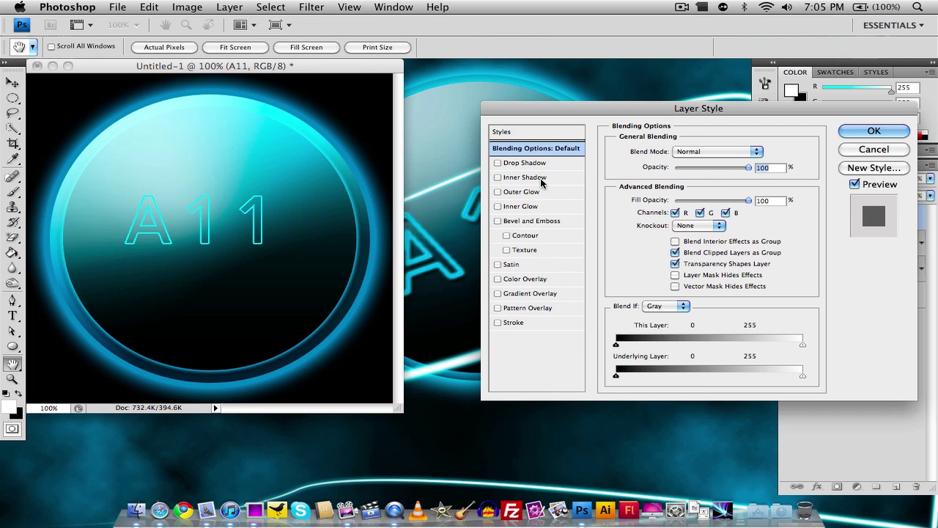
click(519, 192)
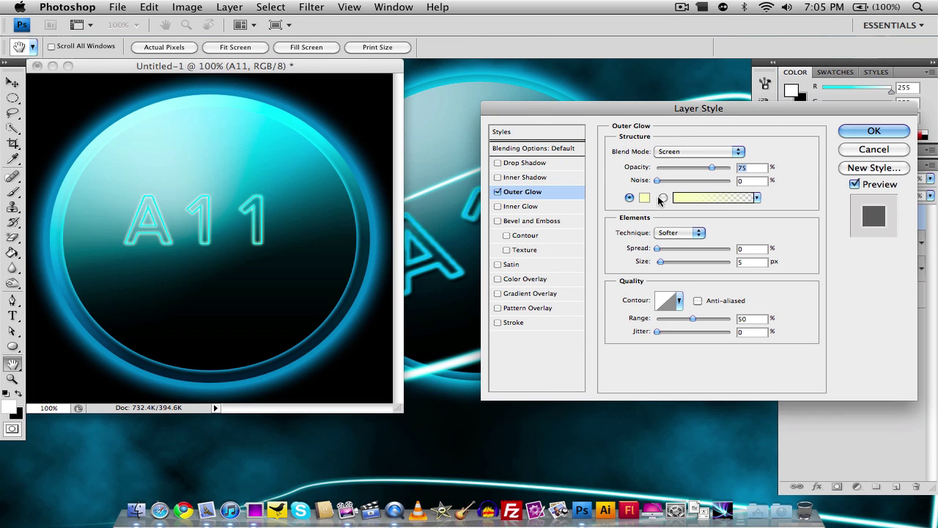
click(644, 199)
click(583, 119)
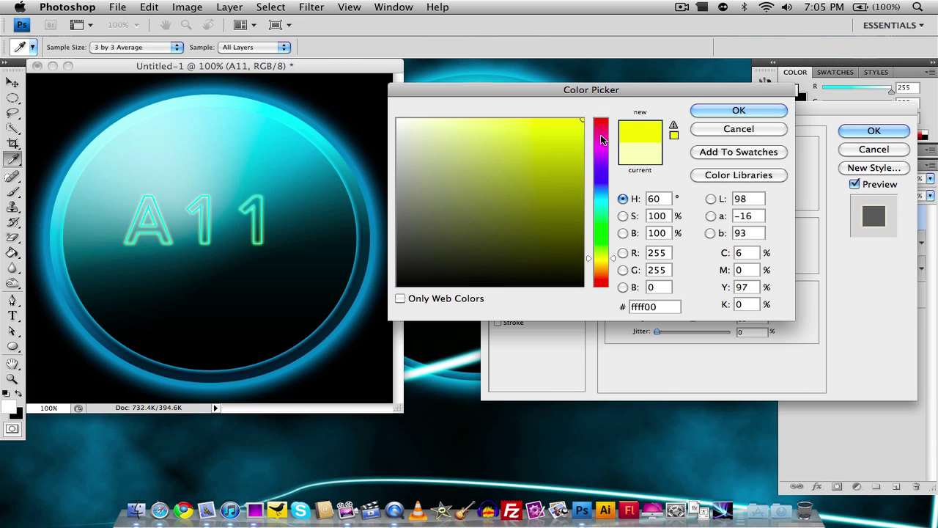
drag(601, 134, 603, 200)
click(758, 110)
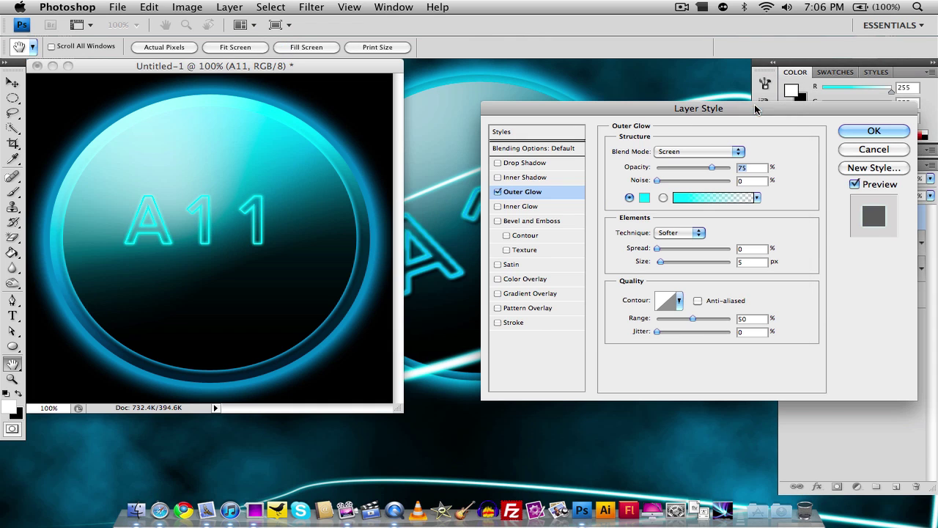
click(885, 129)
- Duplicate the A11 text layer, then select both A11 layers and nudge them slightly lower
key(v)
right_click(891, 156)
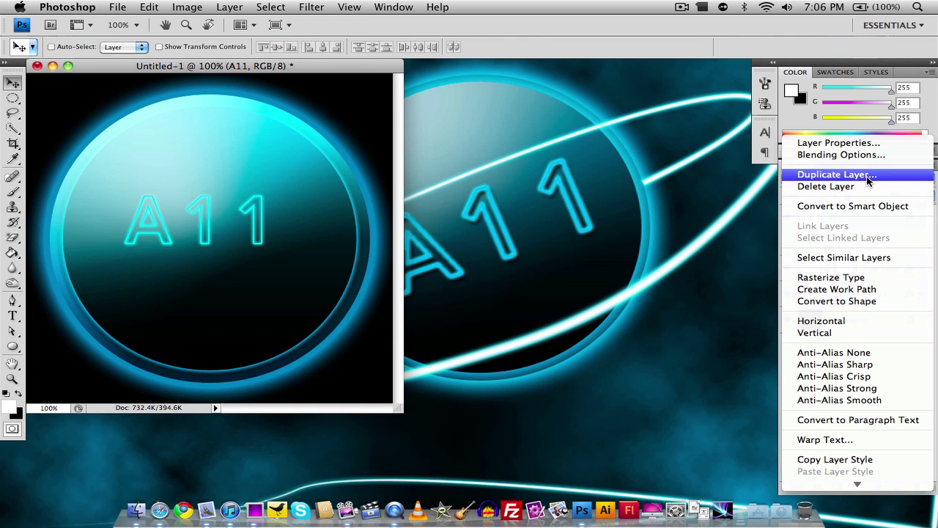
click(866, 176)
click(638, 178)
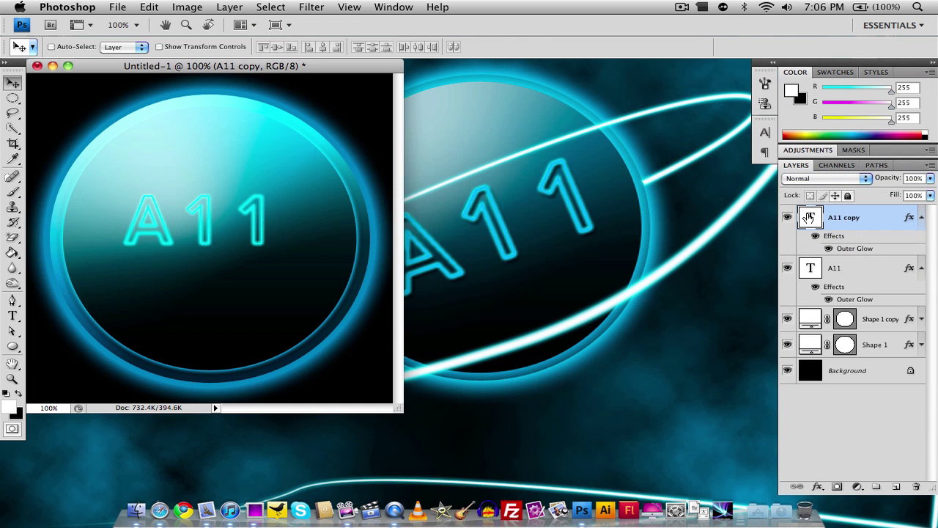
shift+click(873, 269)
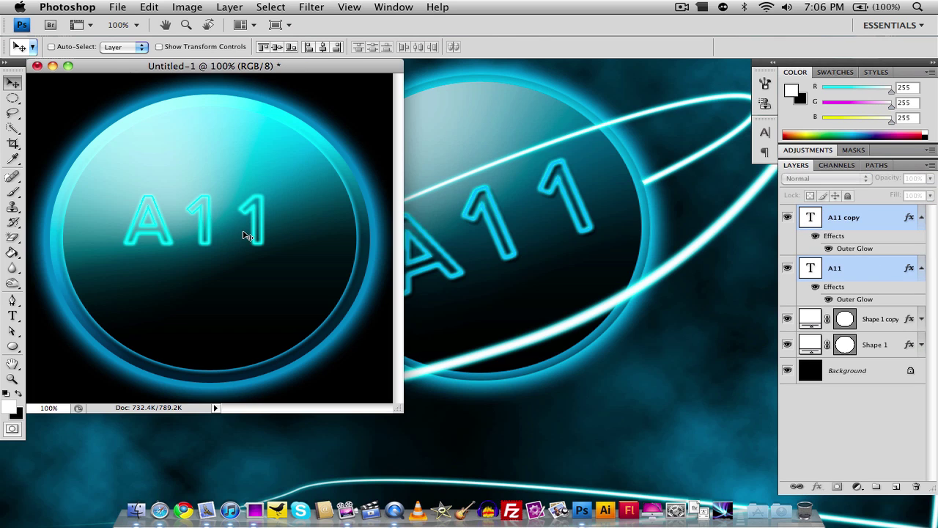
drag(246, 235, 255, 252)
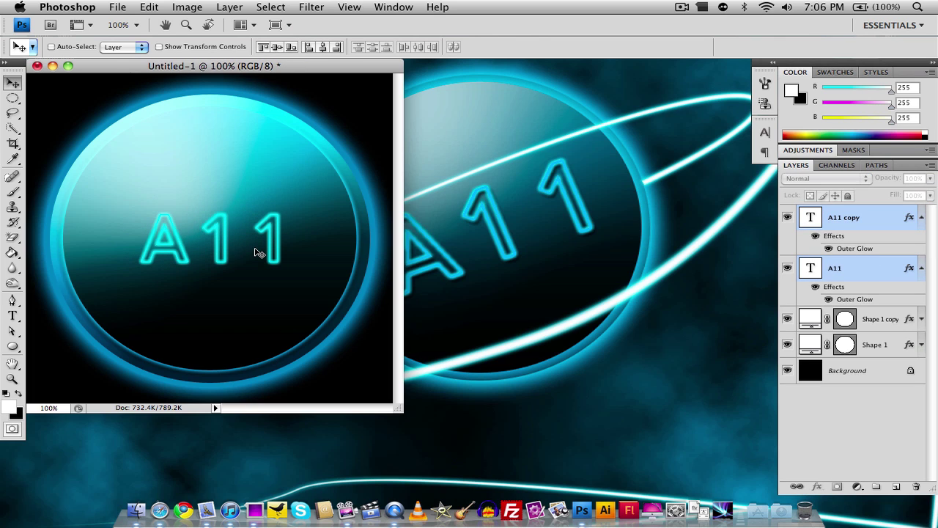
- Scale both A11 layers to 140.2%, recentre them, and rotate them -29.4° across the circle
key(super+t)
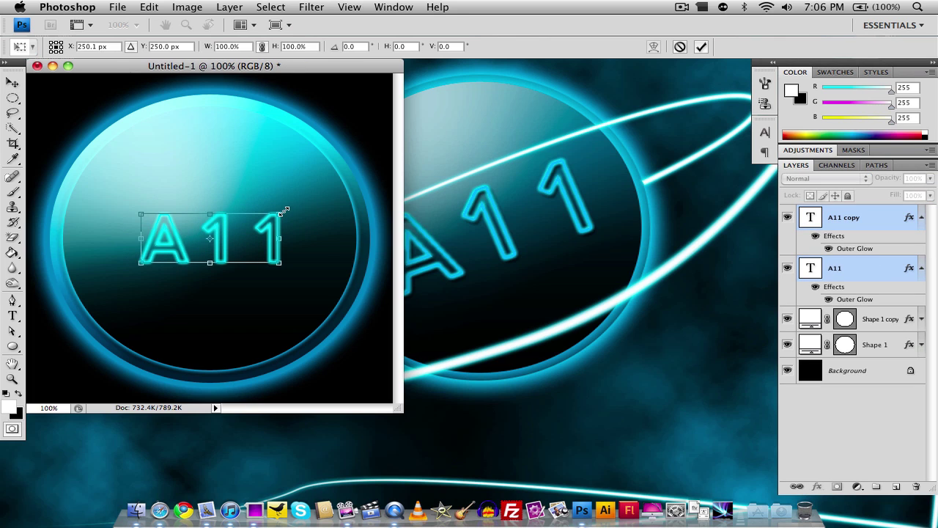
drag(285, 211, 330, 185)
drag(250, 212, 225, 220)
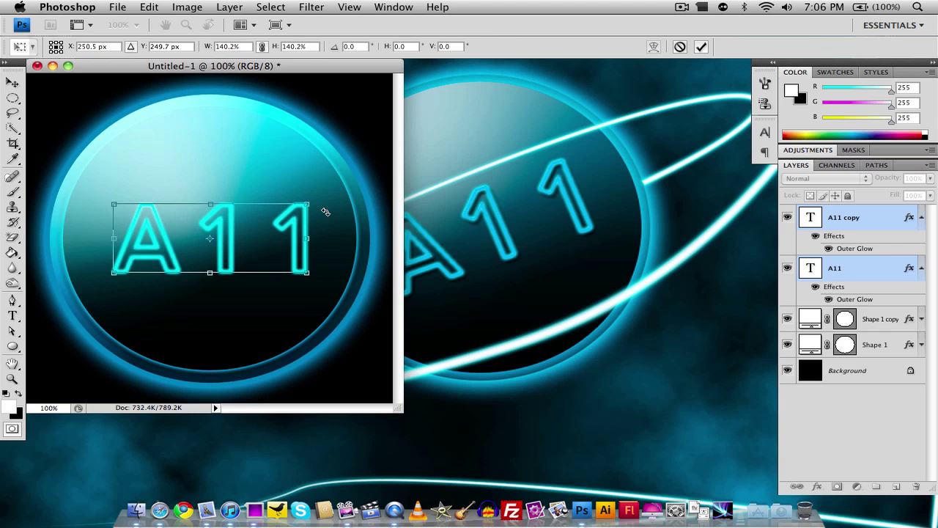
drag(331, 198, 319, 123)
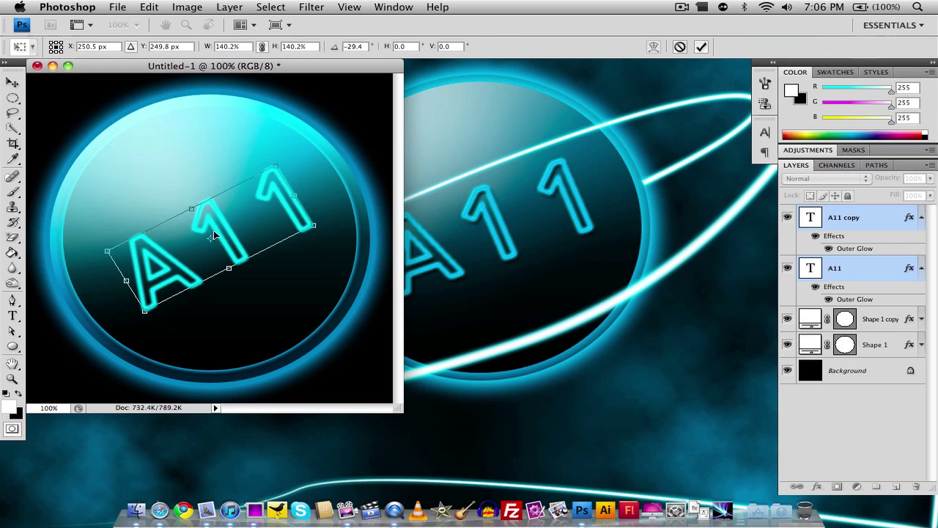
click(12, 83)
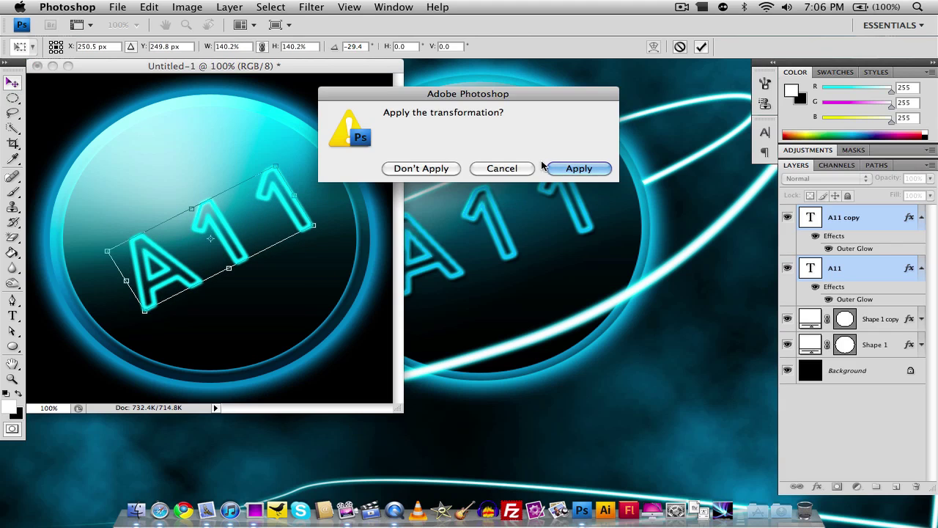
click(578, 169)
key(super+a)
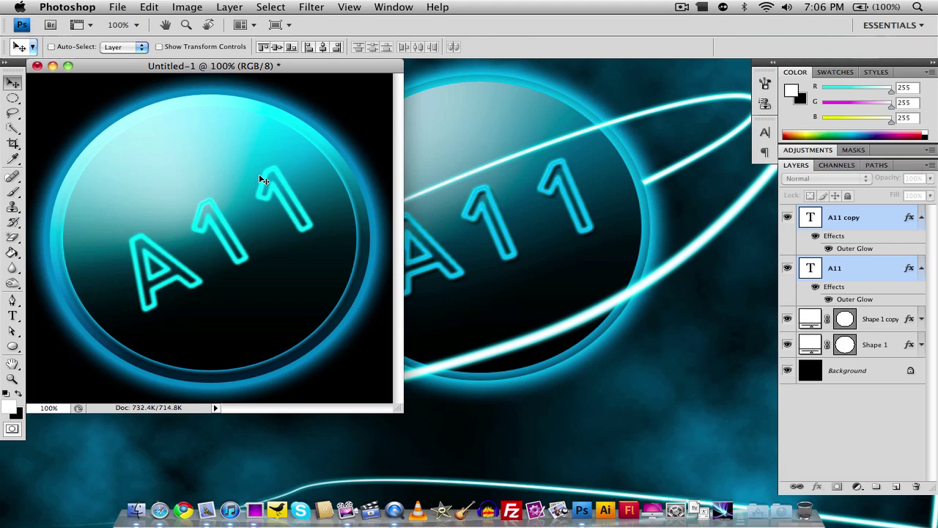
- Minimize the Photoshop document window and bring the Finder desktop to the front
click(52, 70)
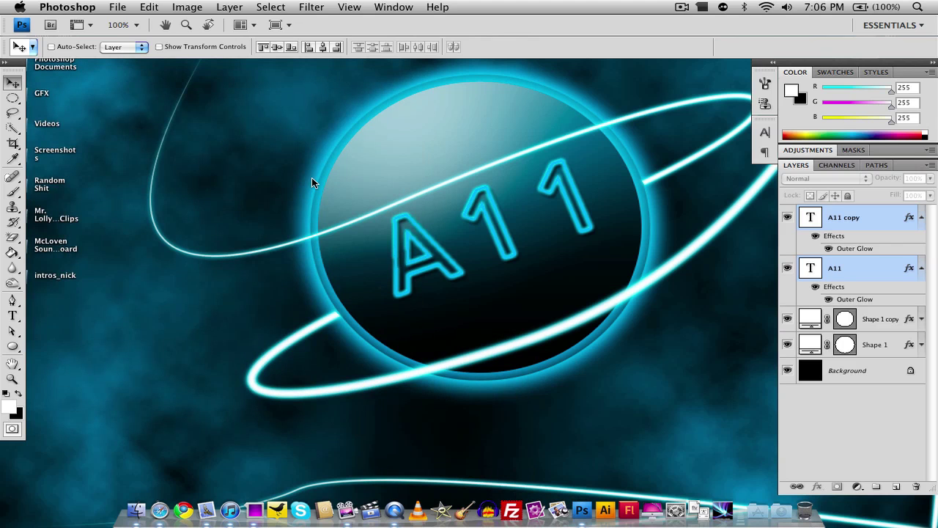
click(331, 184)
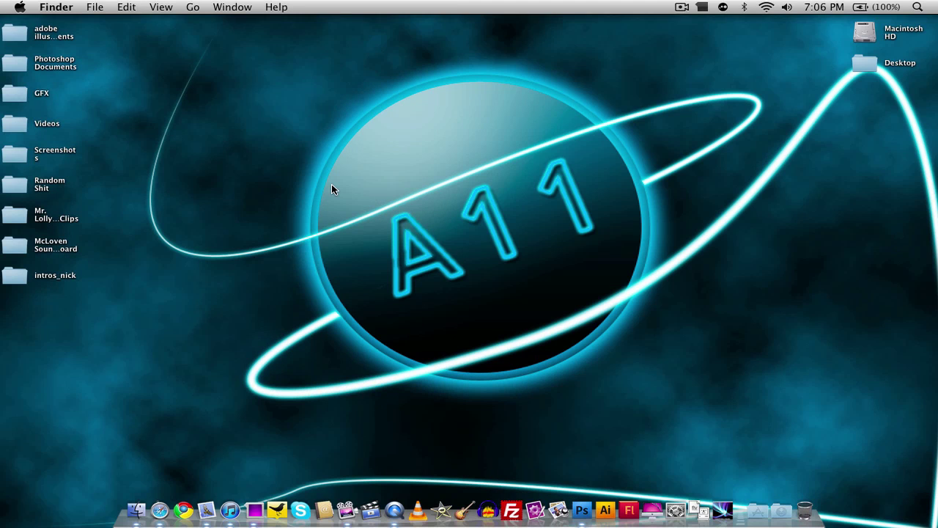